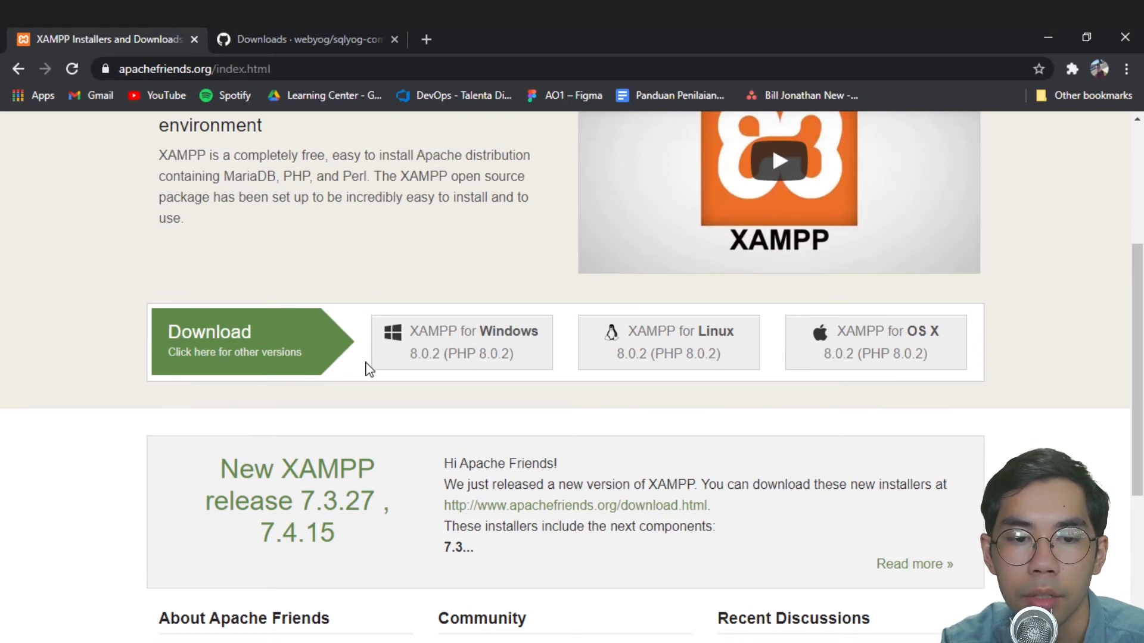
# - Download the XAMPP for Windows 8.0.2 installer from the Apache Friends site
pyautogui.scroll(-3, 435, 378)
pyautogui.scroll(7, 388, 298)
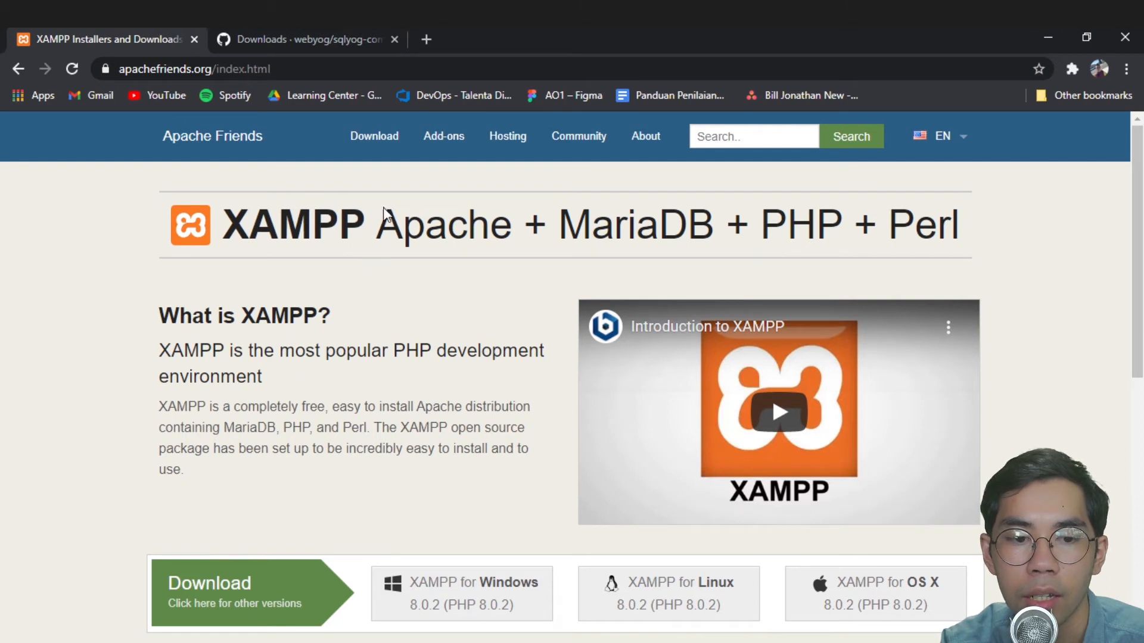
pyautogui.scroll(-4, 411, 351)
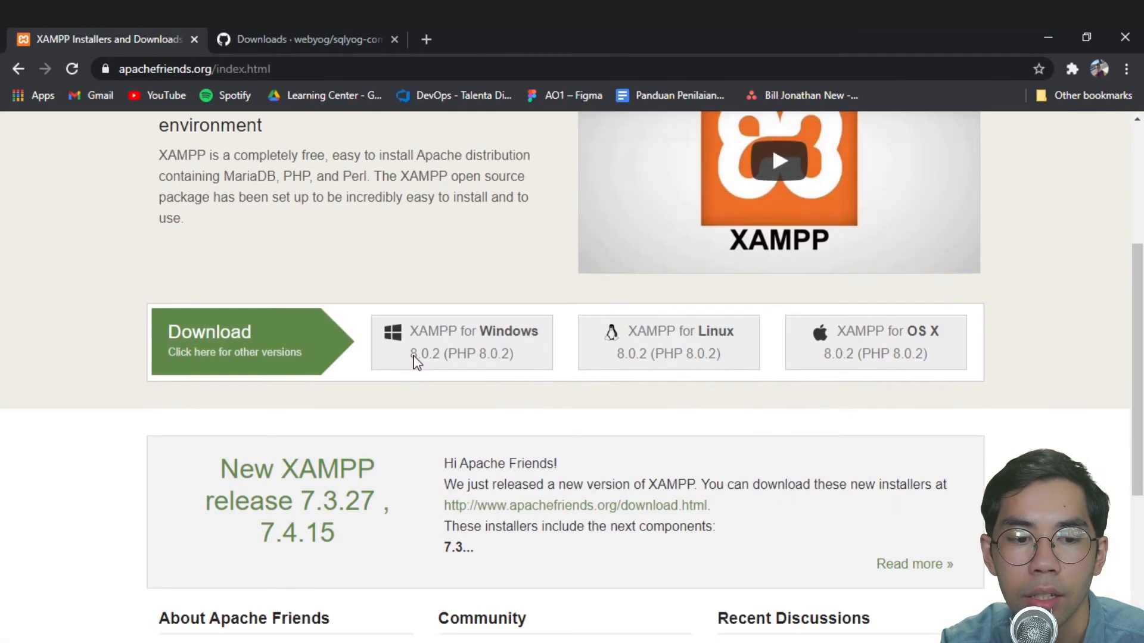
pyautogui.scroll(-4, 293, 416)
pyautogui.scroll(8, 268, 419)
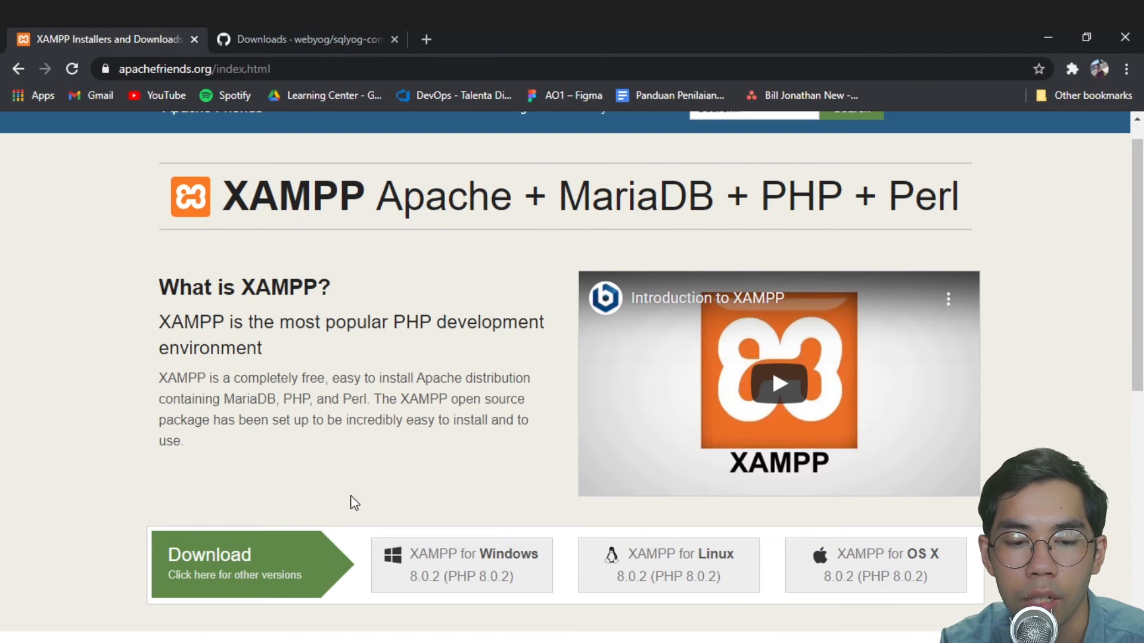
pyautogui.scroll(-3, 416, 429)
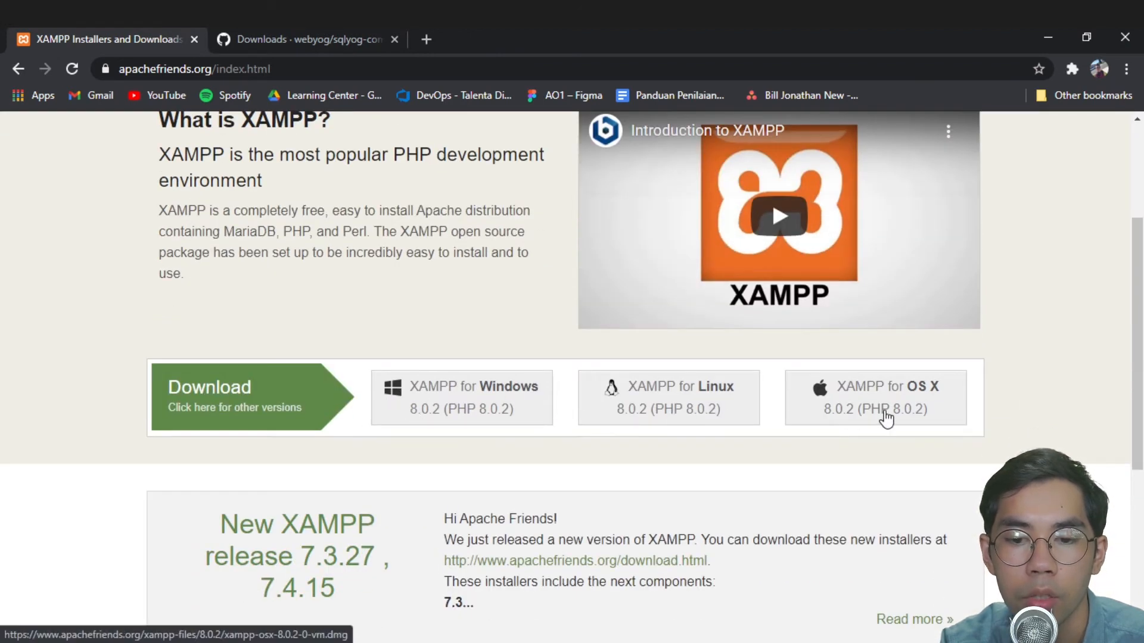
pyautogui.click(506, 409)
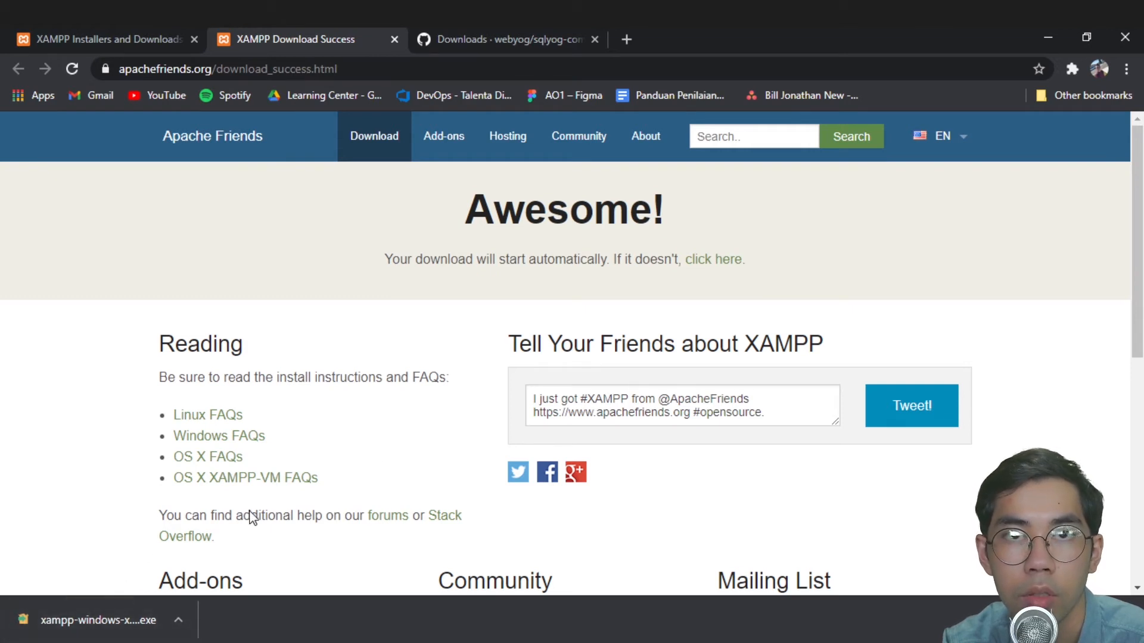
# - Run the downloaded xampp-windows .exe installer from Chrome's download bar
pyautogui.click(94, 620)
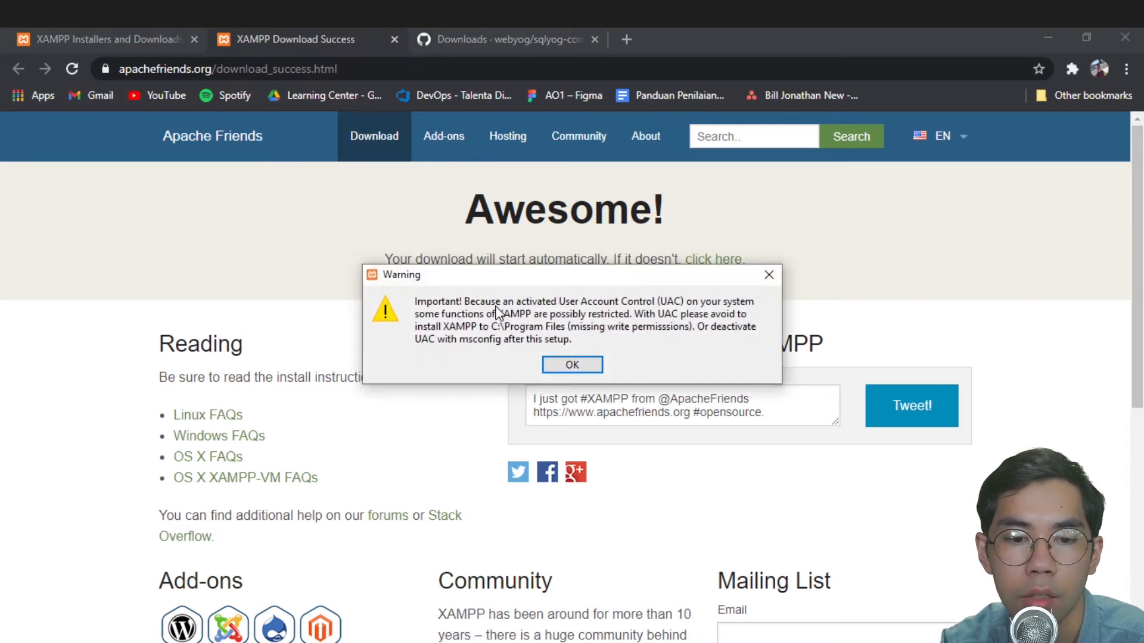
# - Dismiss the UAC warning, pass the Setup welcome page, and untick Fake Sendmail
pyautogui.click(555, 362)
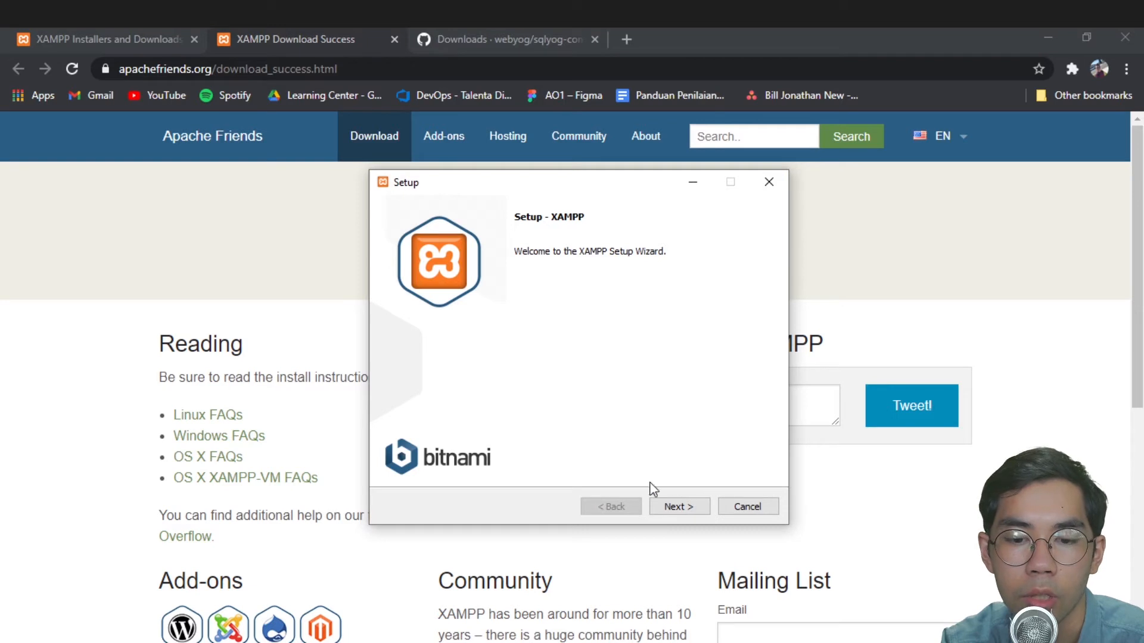
pyautogui.click(675, 504)
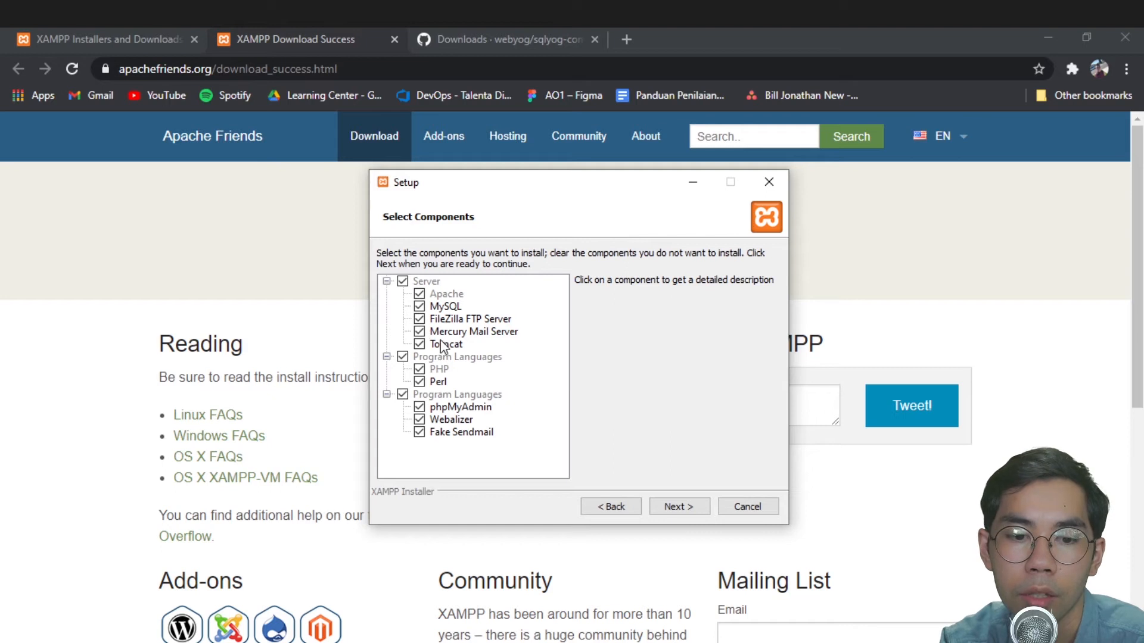
pyautogui.click(416, 434)
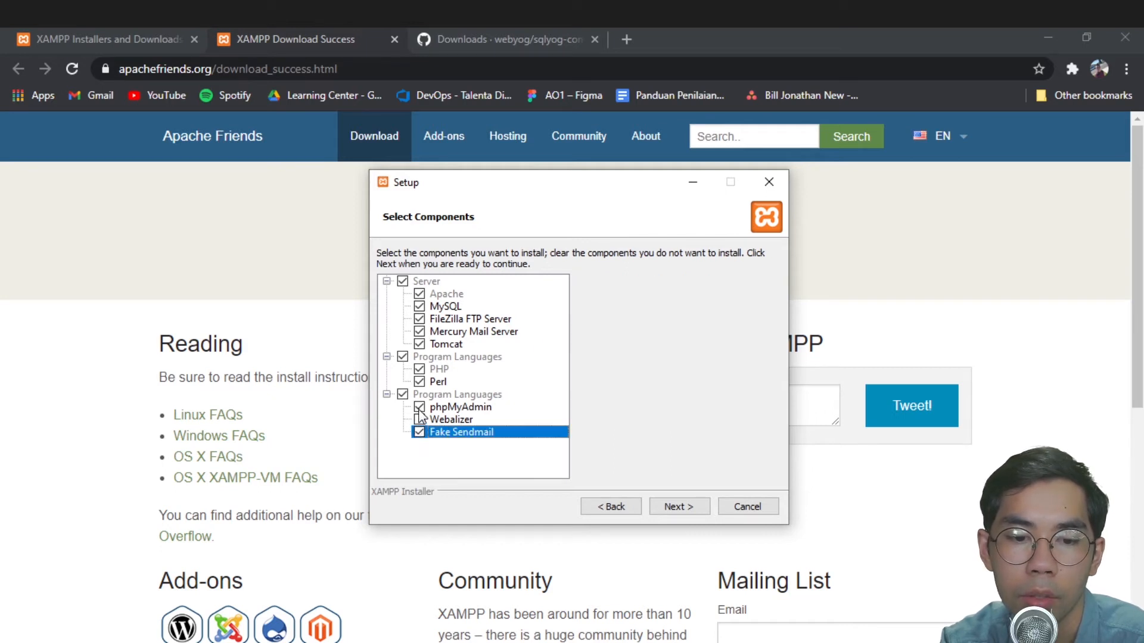
# - Deselect Webalizer, Perl, Mercury, Tomcat and FileZilla, keeping only Apache, MySQL, PHP and phpMyAdmin
pyautogui.click(424, 407)
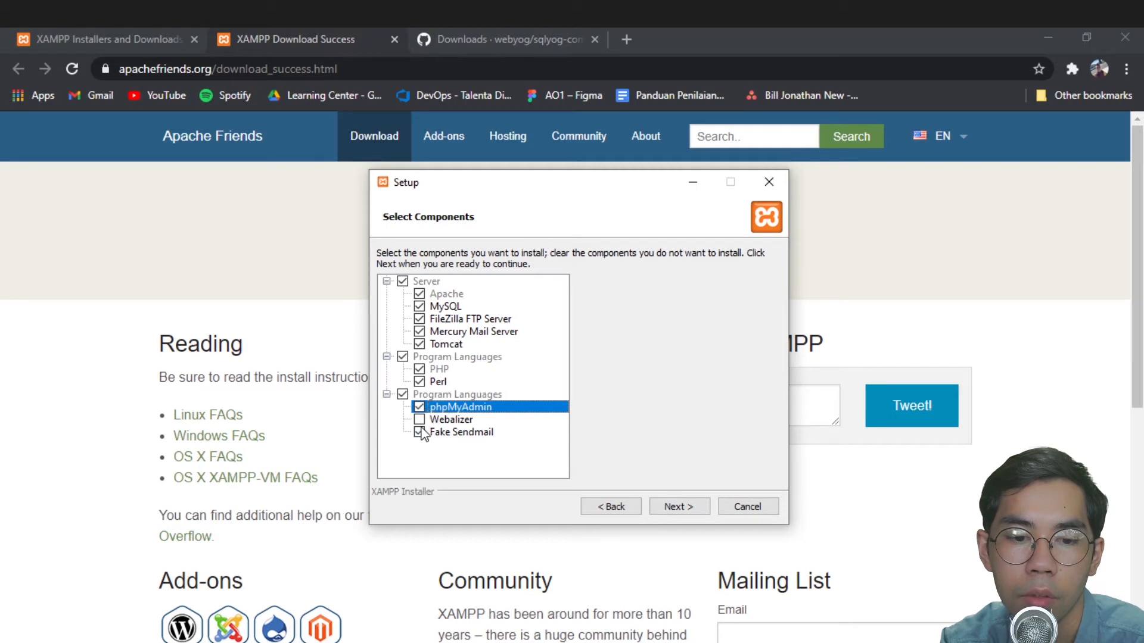
pyautogui.click(419, 381)
pyautogui.click(441, 370)
pyautogui.click(420, 344)
pyautogui.click(420, 320)
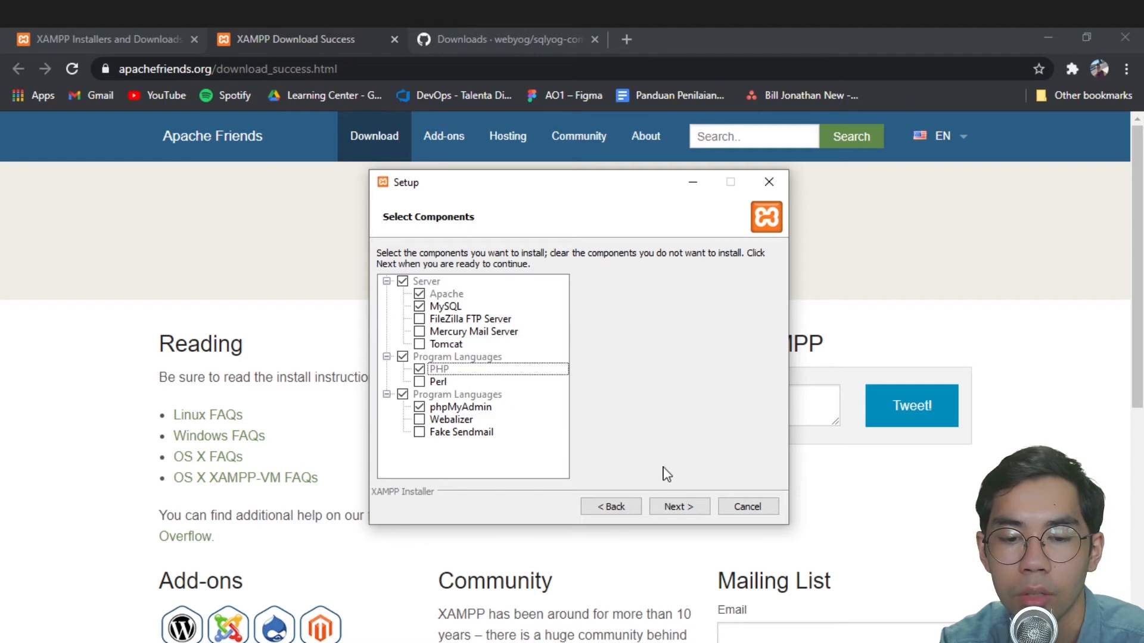
pyautogui.click(669, 510)
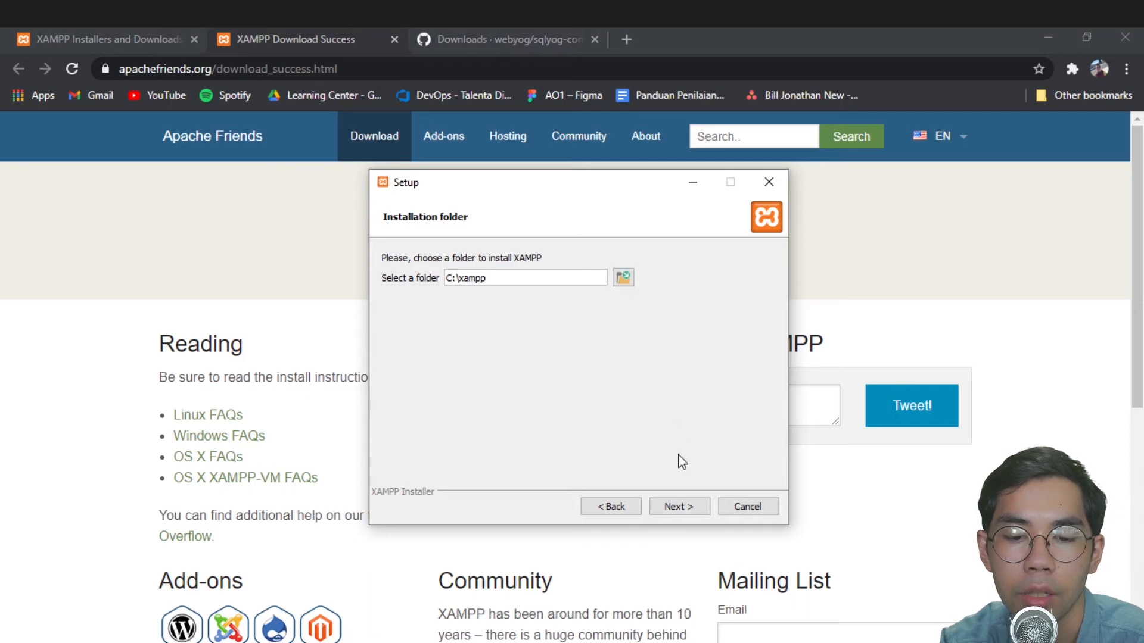
# - Accept C:\xampp, dismiss the folder-not-empty warning, and abort the XAMPP installation
pyautogui.click(685, 509)
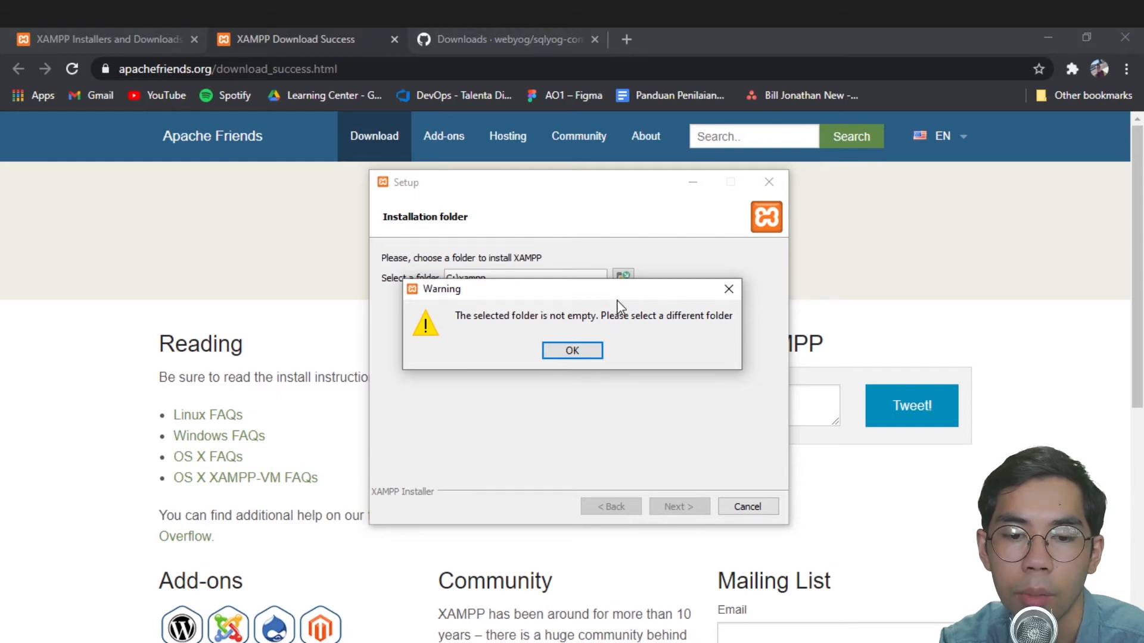
pyautogui.click(571, 350)
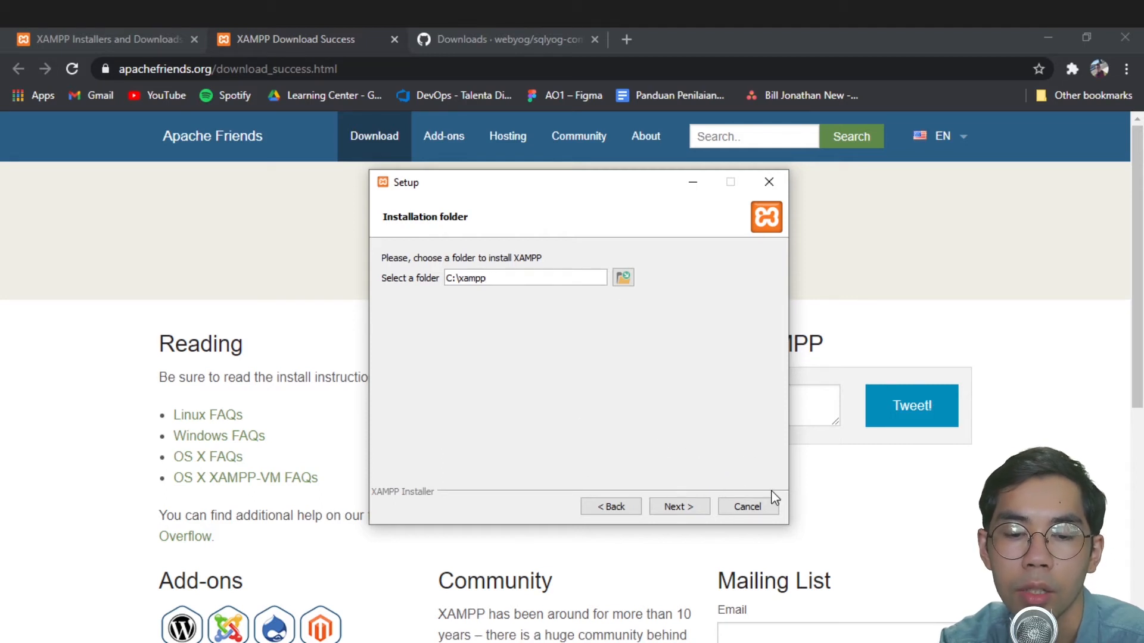
pyautogui.click(769, 181)
pyautogui.click(548, 350)
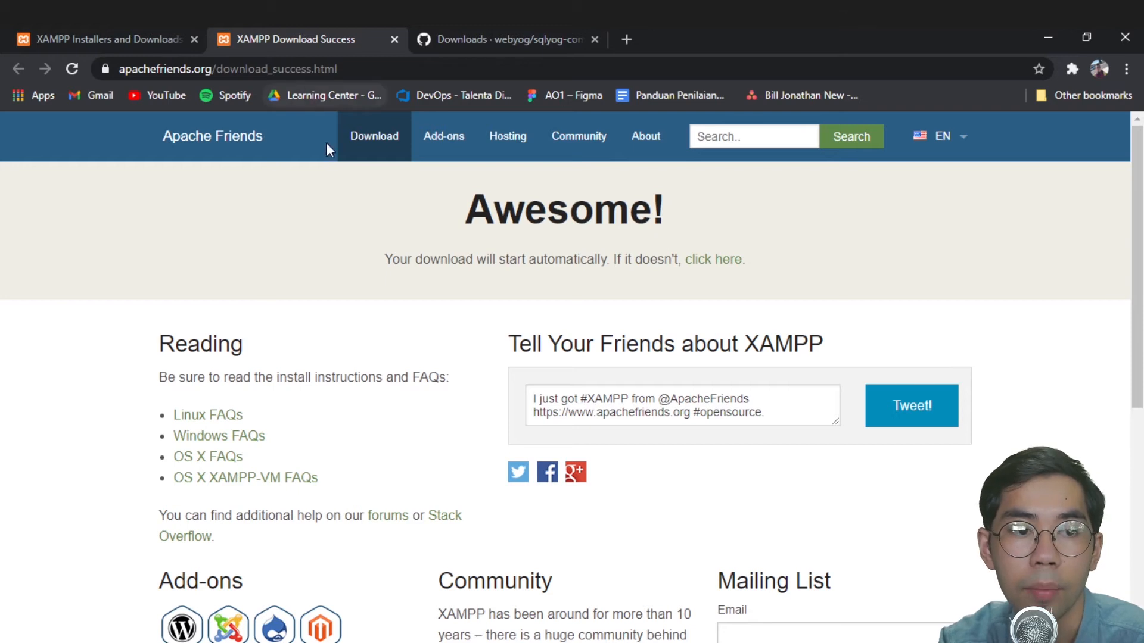
# - Launch XAMPP Control Panel from Windows search and start the MySQL and Apache servers
pyautogui.press('super')
pyautogui.write('xam')
pyautogui.click(122, 110)
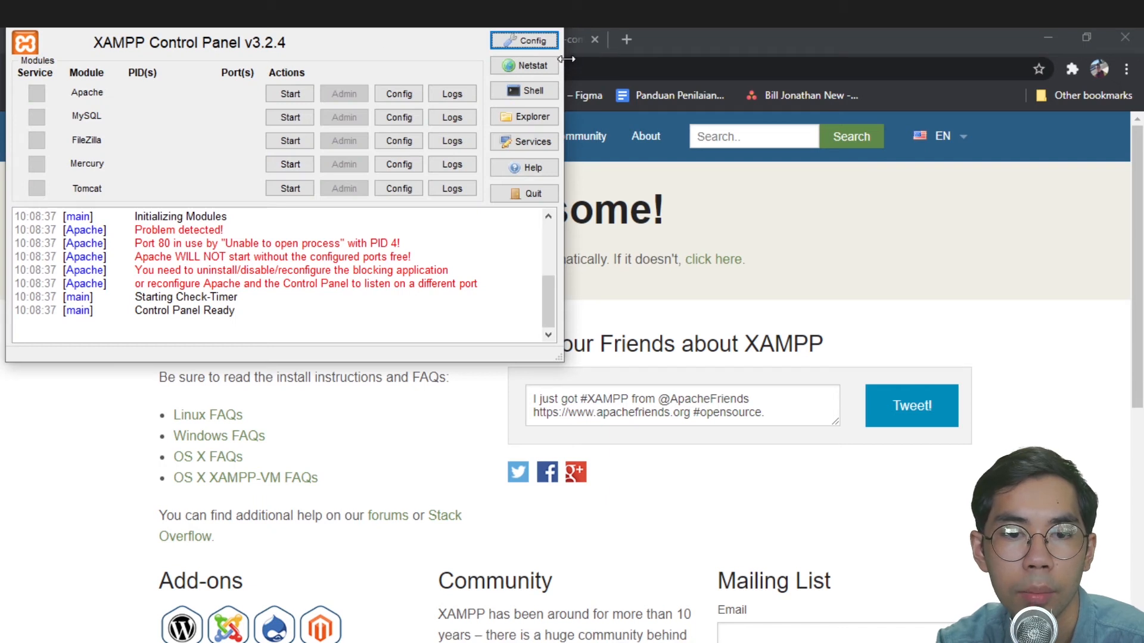
pyautogui.moveTo(416, 41); pyautogui.dragTo(708, 127)
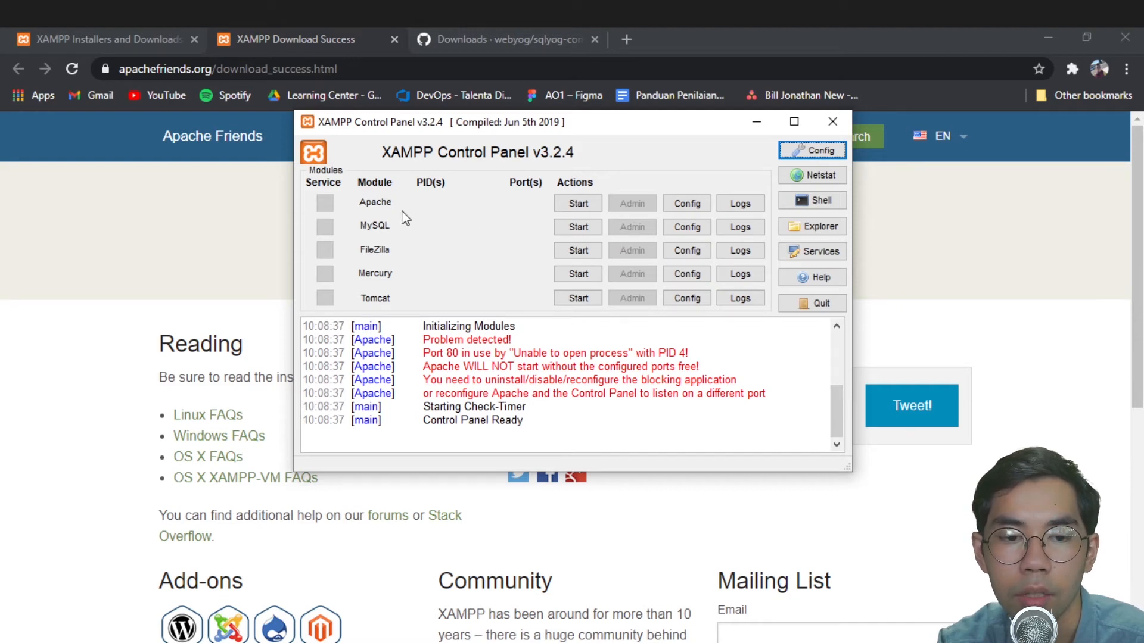
pyautogui.click(571, 226)
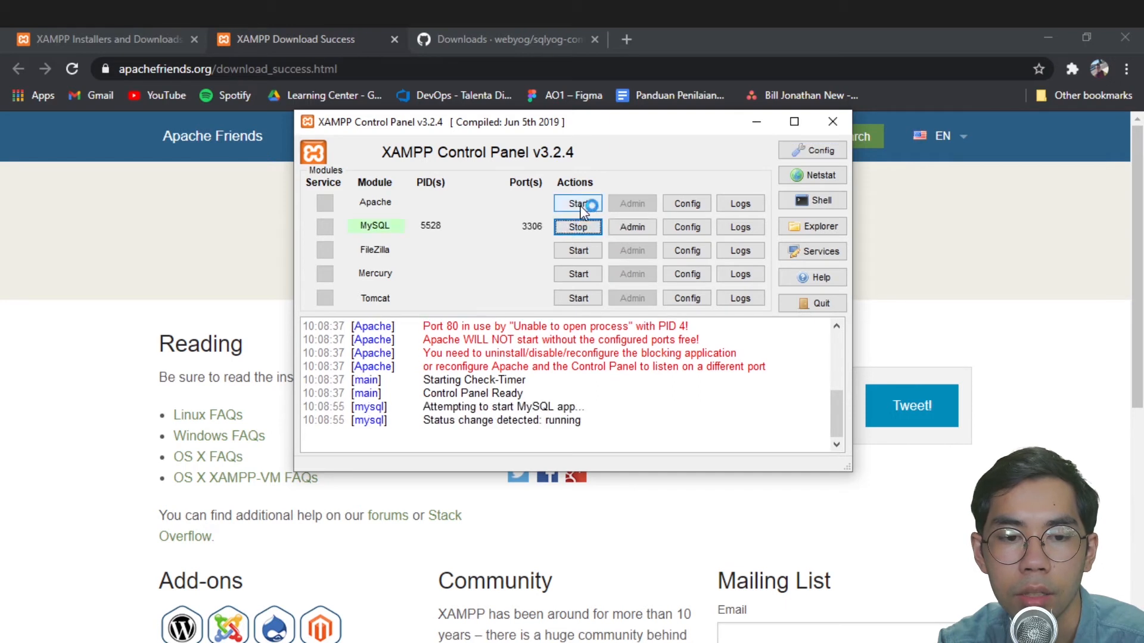
pyautogui.click(578, 205)
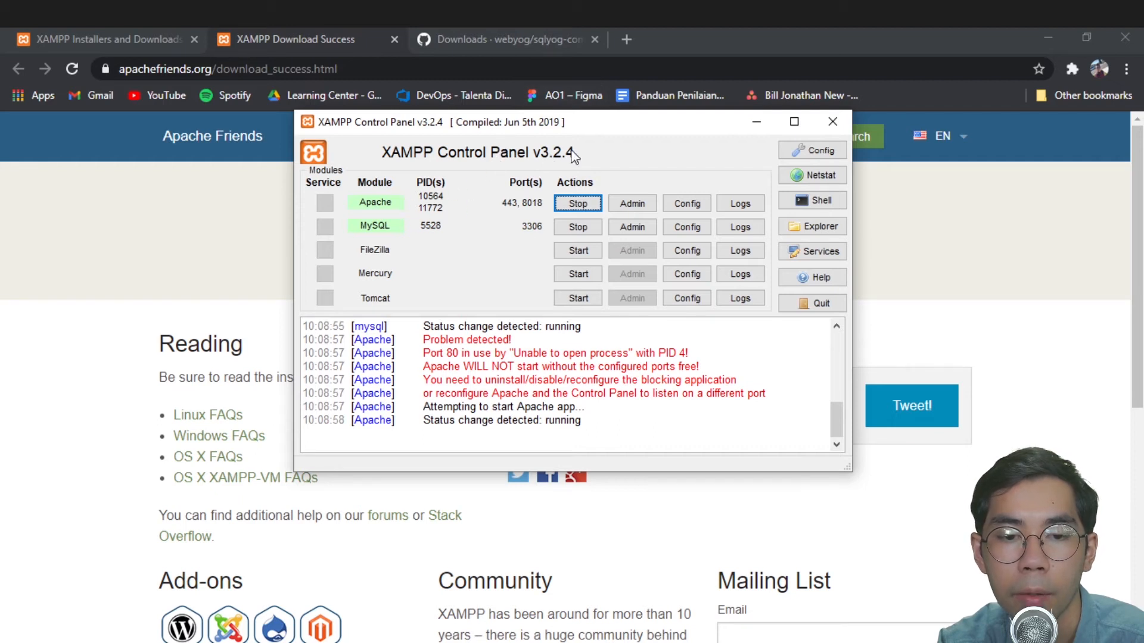
pyautogui.click(622, 42)
# - Load phpMyAdmin at localhost:8018/phpmyadmin and reposition the XAMPP Control Panel window
pyautogui.write(';l')
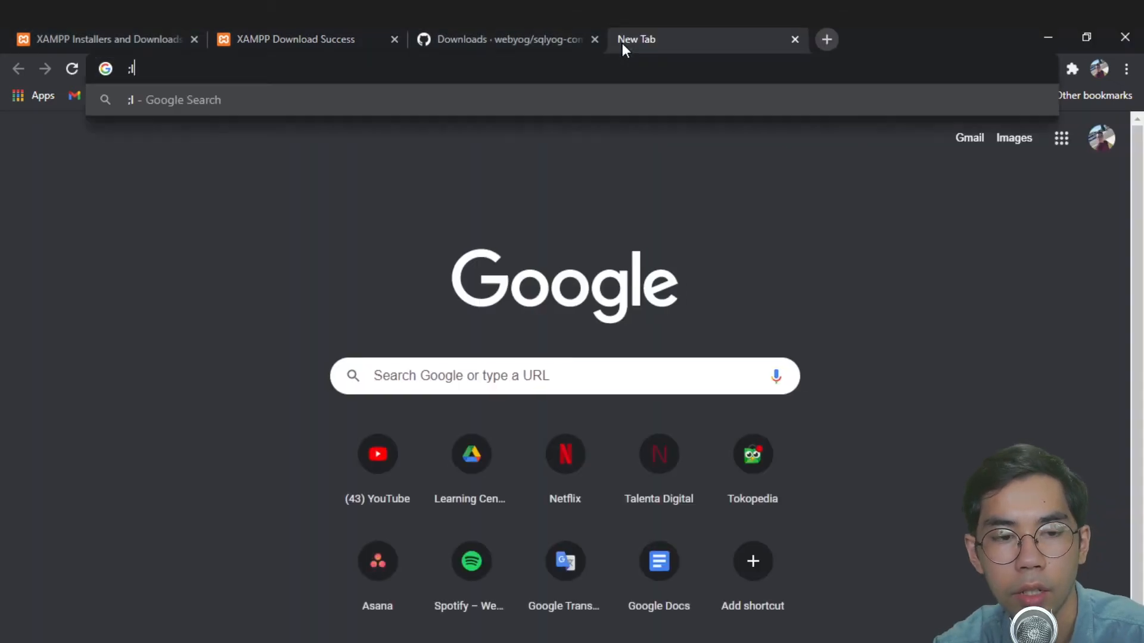
pyautogui.press('BackSpace')
pyautogui.press('BackSpace')
pyautogui.write('localhost:')
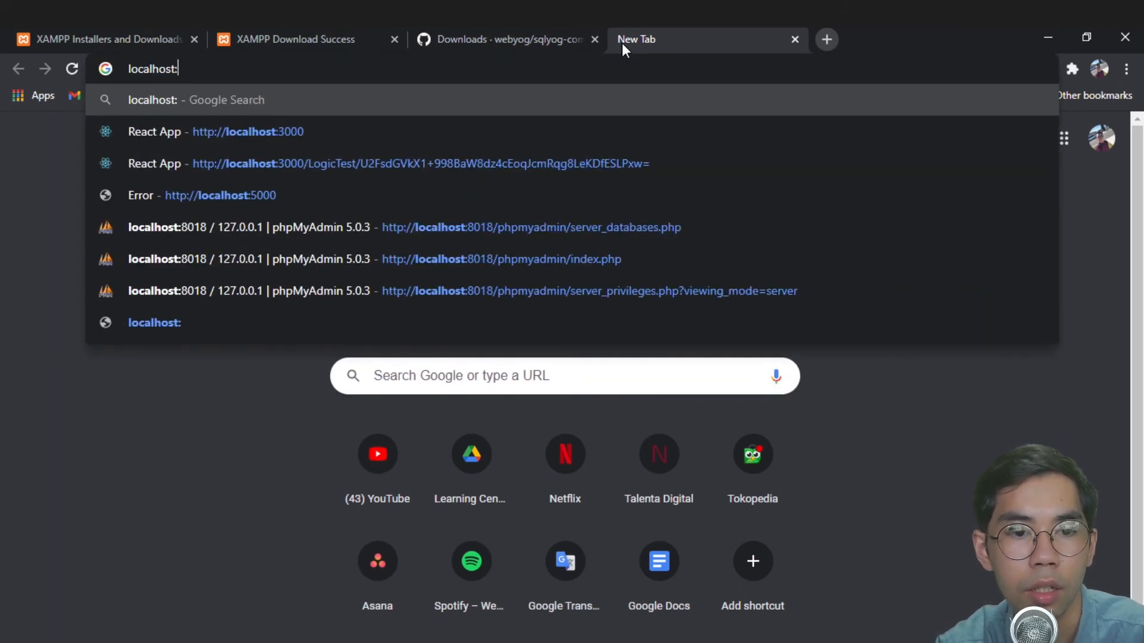
pyautogui.write('8018')
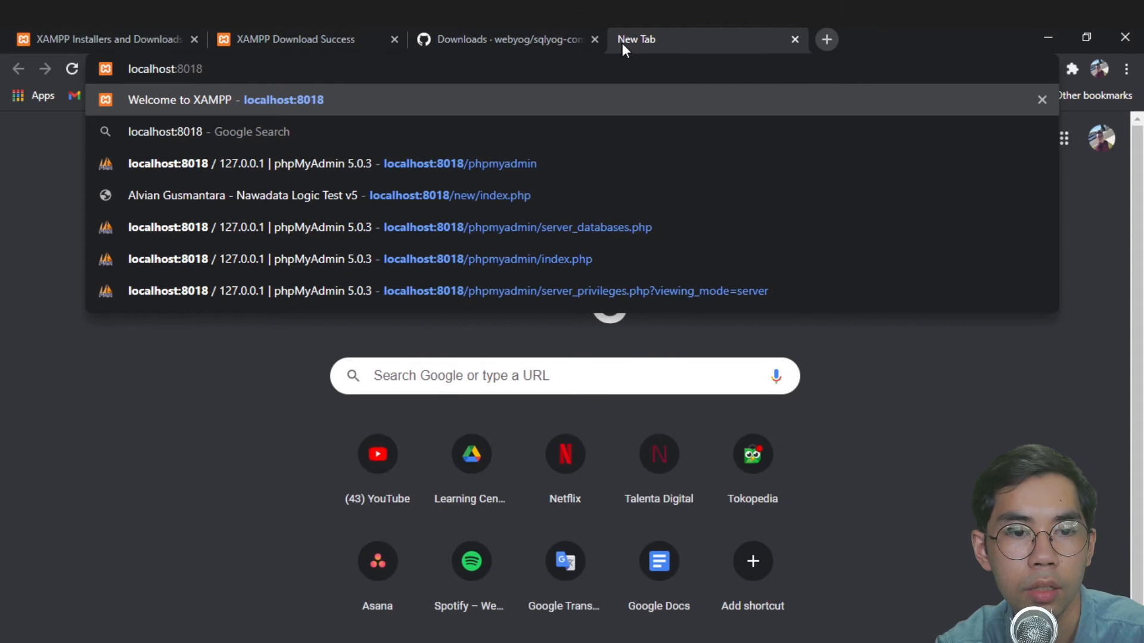
pyautogui.press('Down')
pyautogui.press('Down')
pyautogui.press('Return')
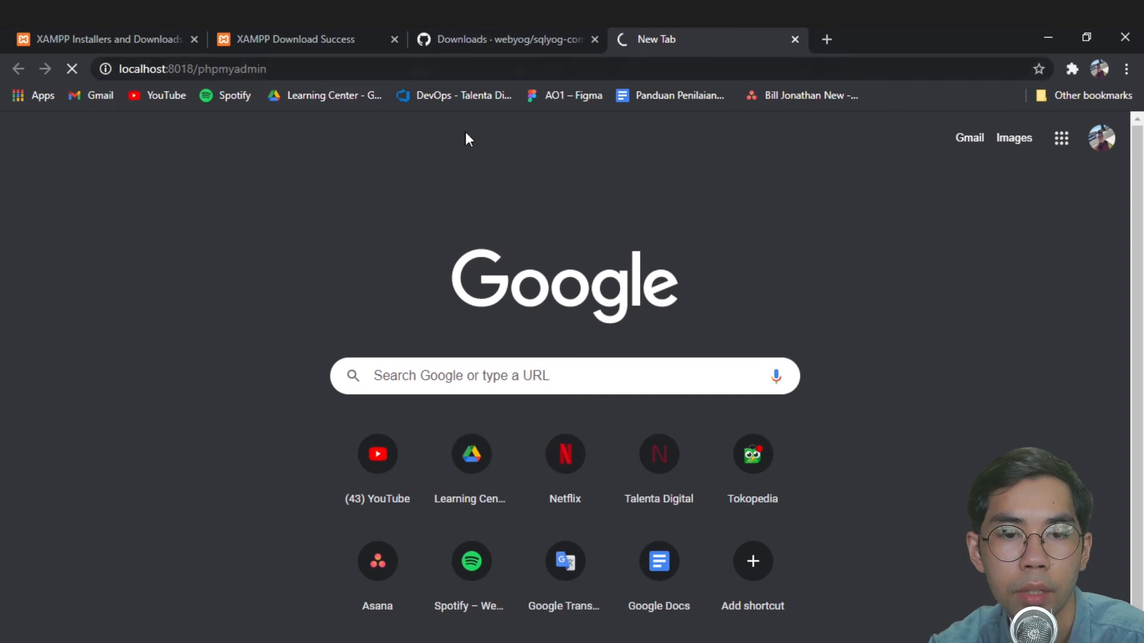
pyautogui.hotkey('alt', 'Tab')
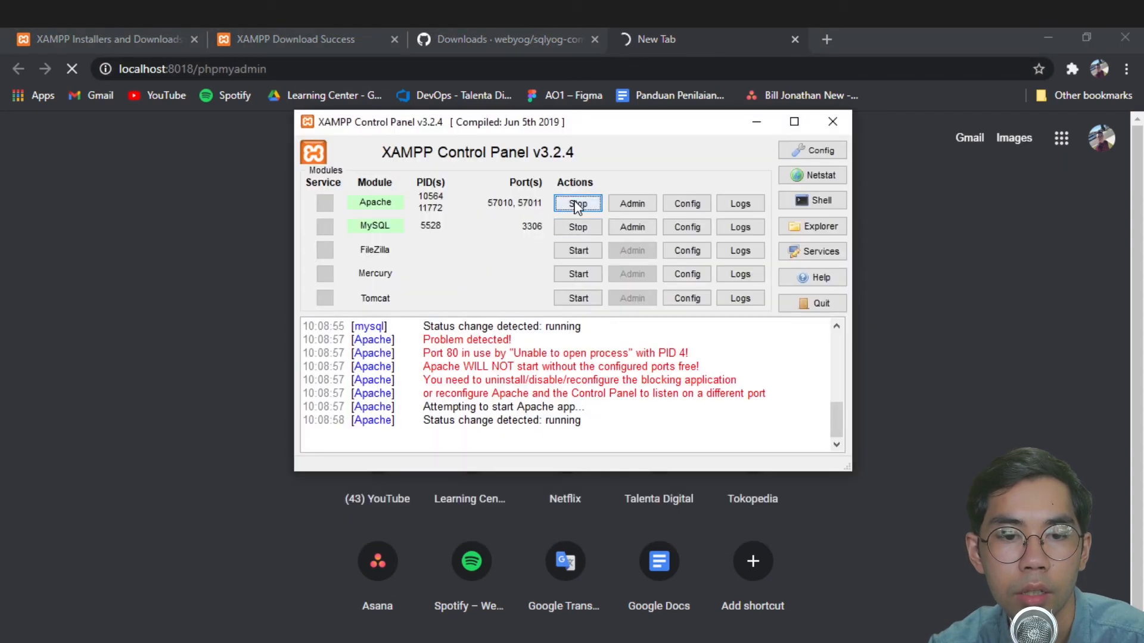
pyautogui.moveTo(619, 125); pyautogui.dragTo(628, 154)
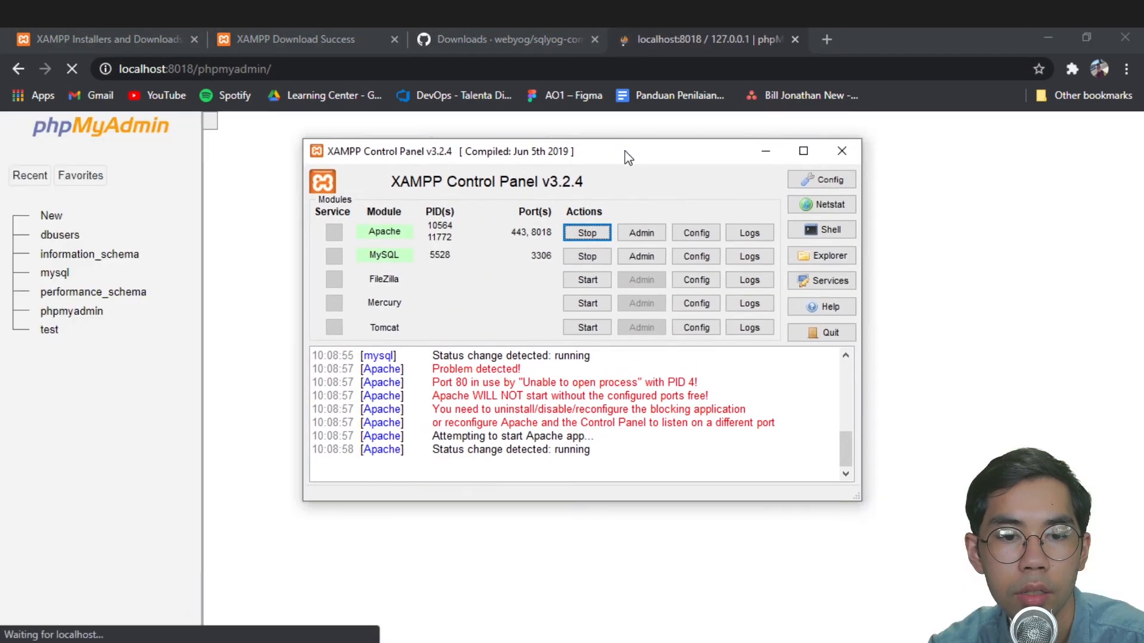
# - Open the SQL query editor for the dbusers database, then switch to the GitHub tab
pyautogui.click(765, 150)
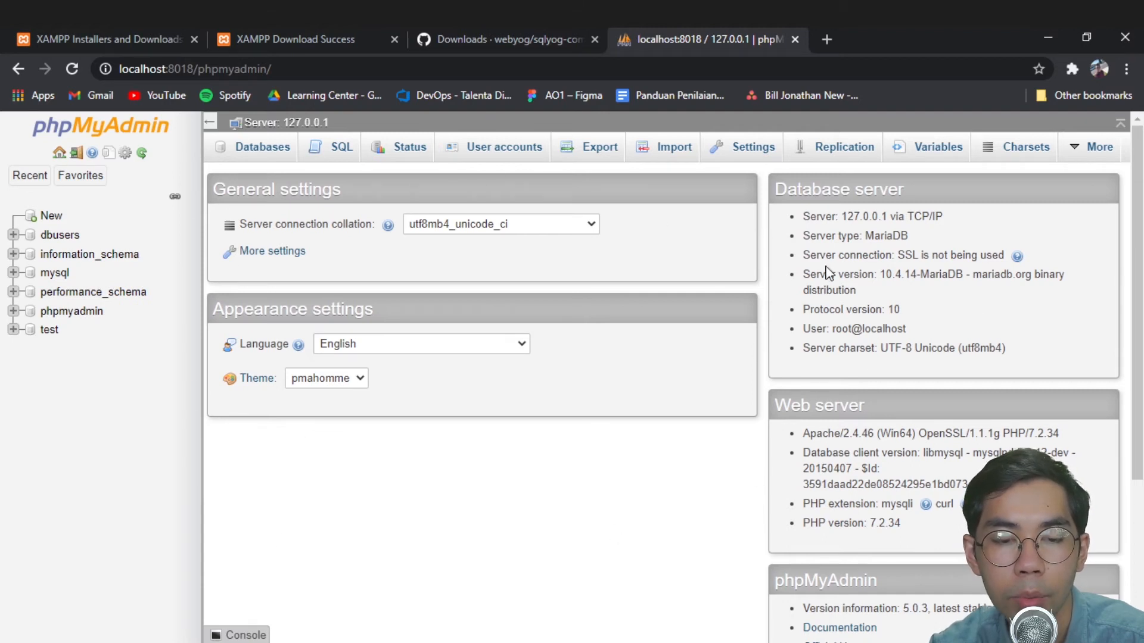
pyautogui.click(335, 147)
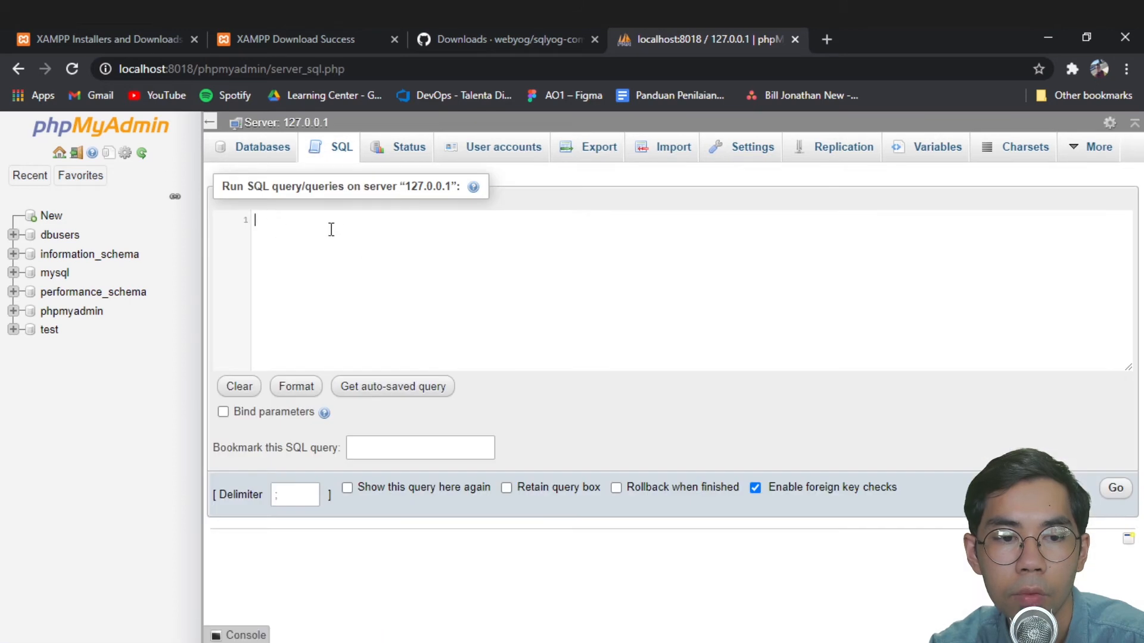
pyautogui.click(89, 235)
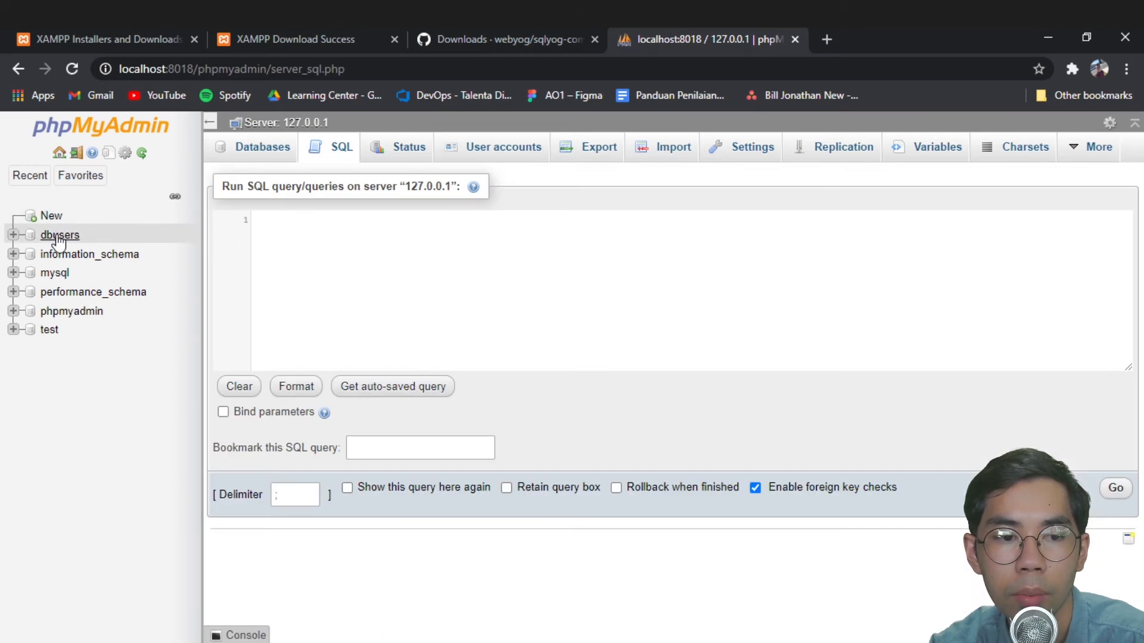
pyautogui.click(351, 160)
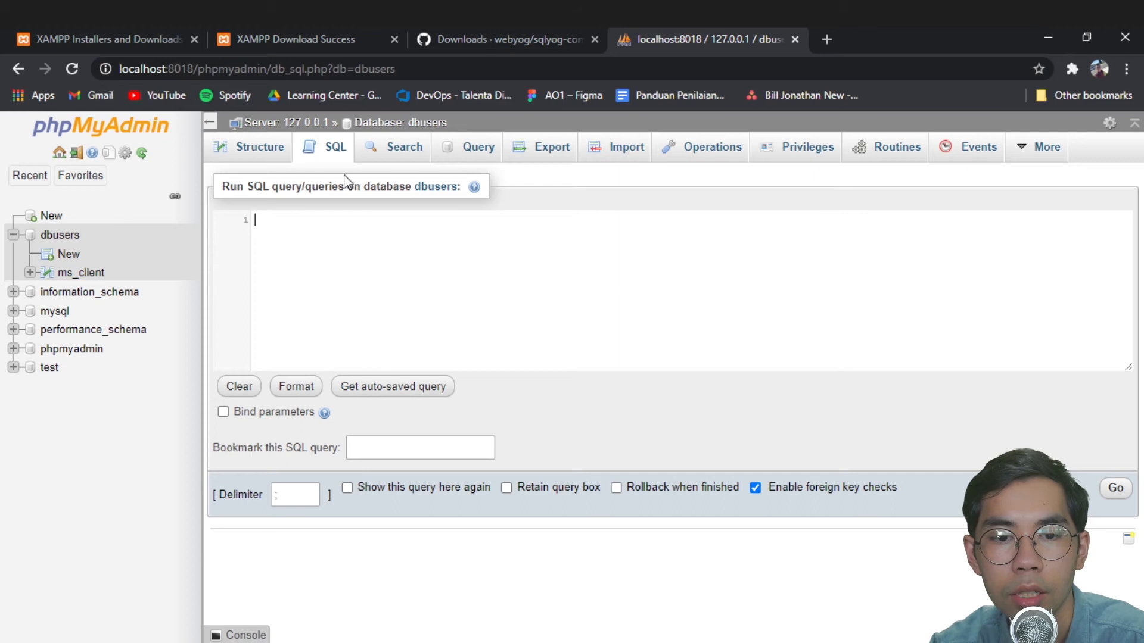
pyautogui.click(525, 40)
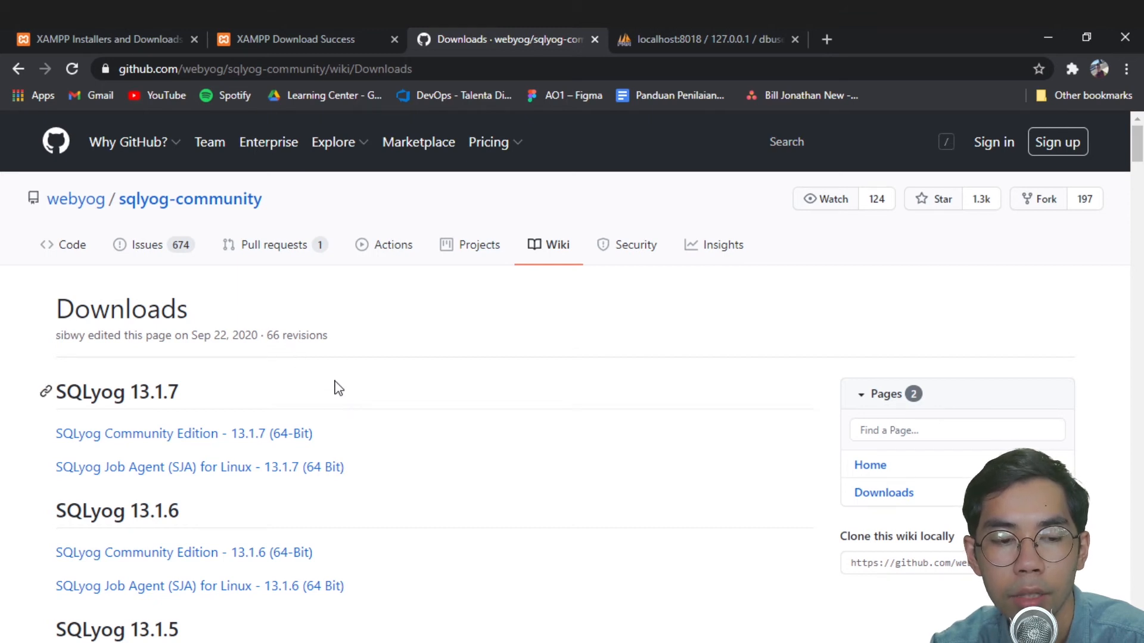
# - Download SQLyog Community Edition 13.1.7 (64-Bit) from the GitHub wiki and launch the installer
pyautogui.scroll(-1, 336, 387)
pyautogui.scroll(1, 366, 345)
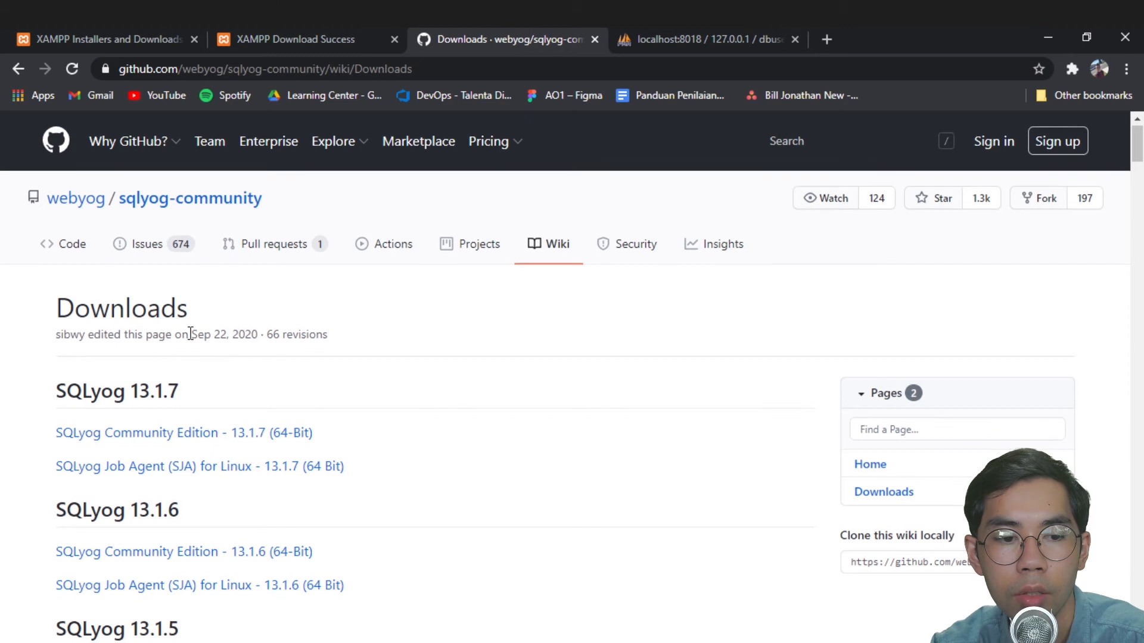
pyautogui.scroll(-3, 190, 334)
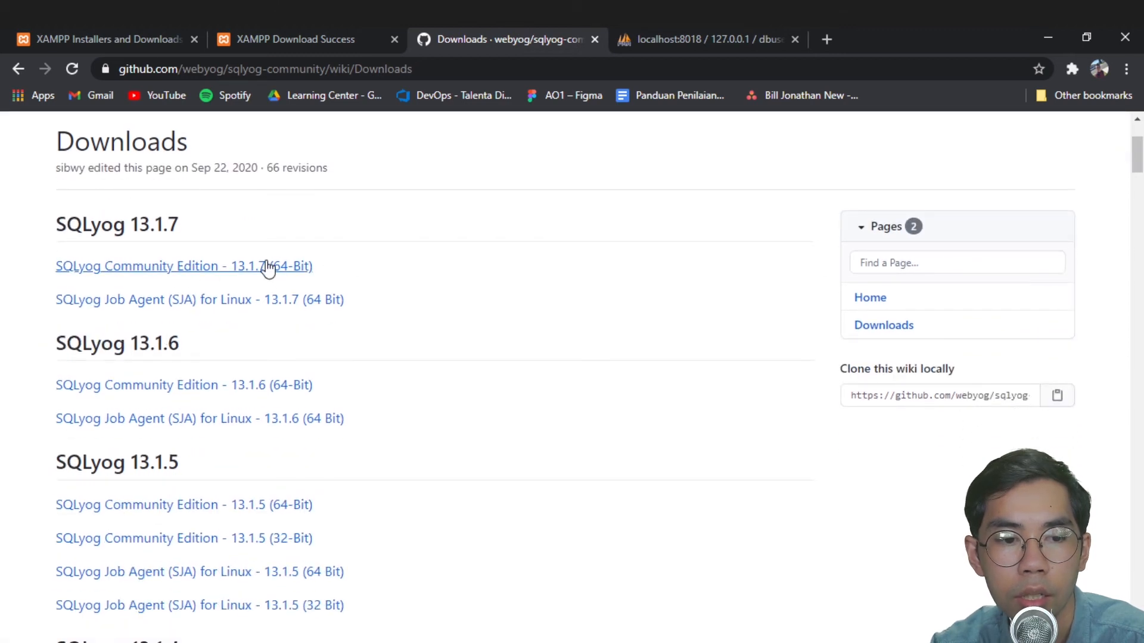
pyautogui.scroll(3, 170, 392)
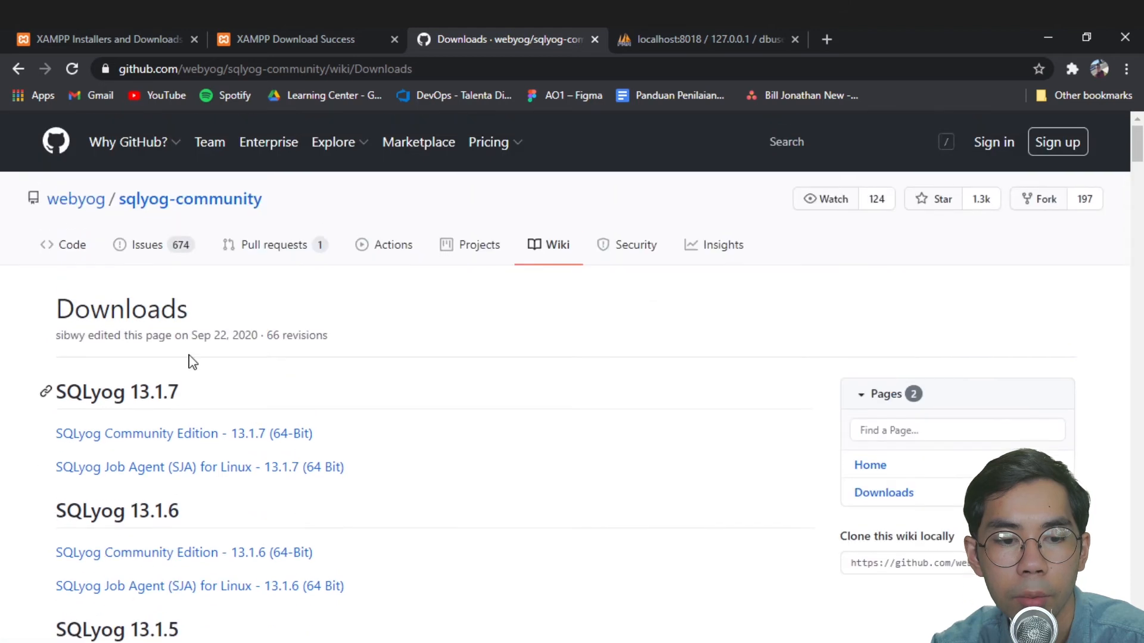
pyautogui.click(256, 436)
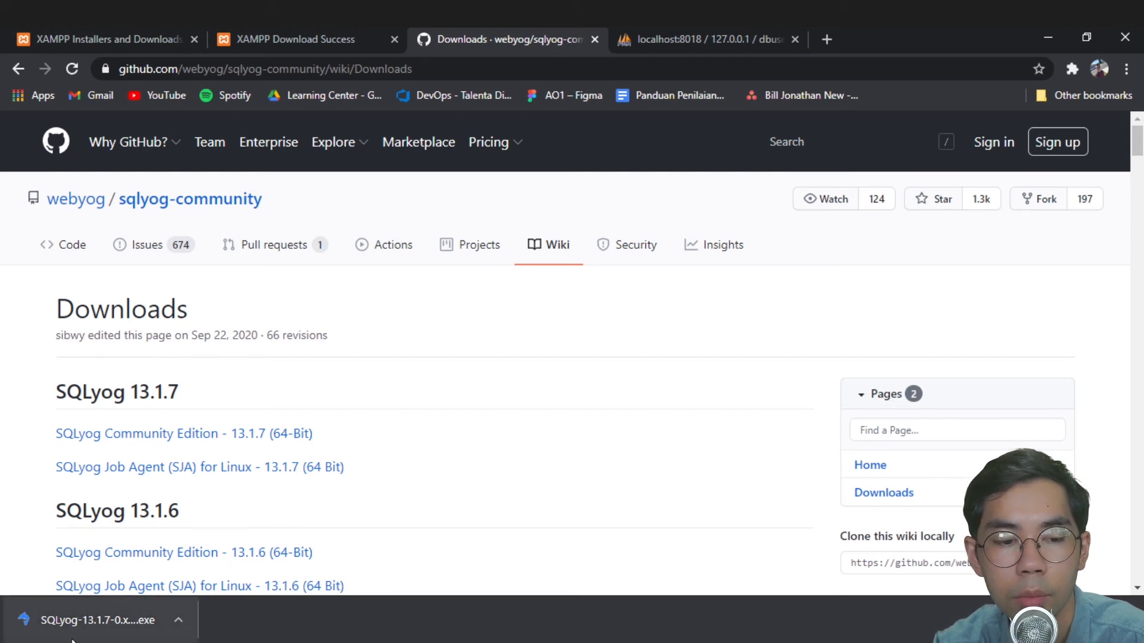
pyautogui.click(85, 620)
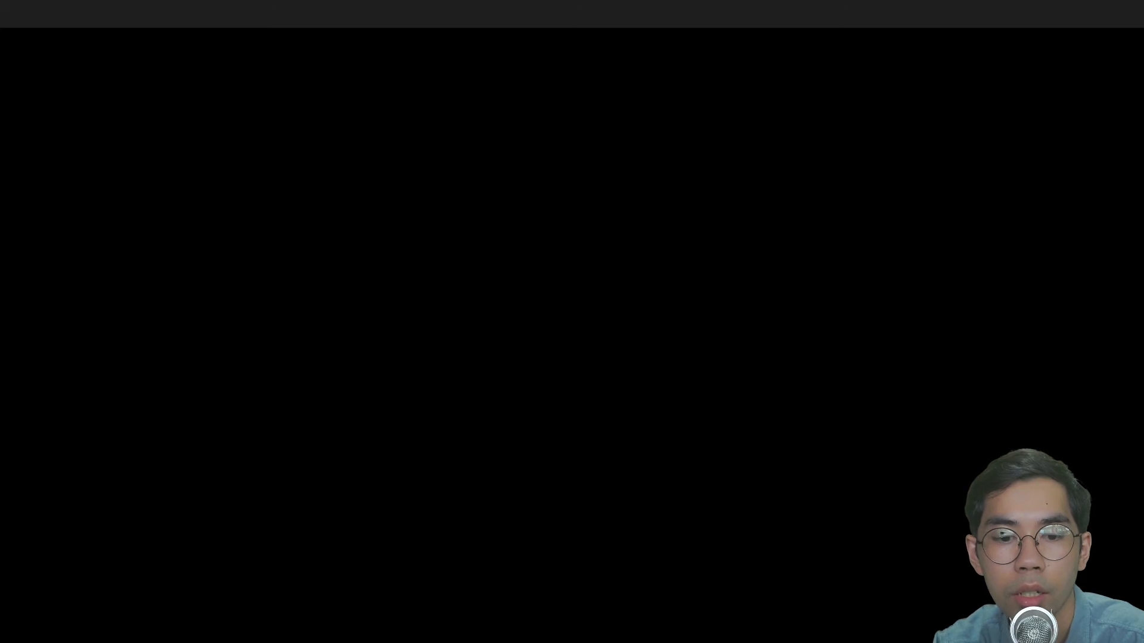
# - Approve the UAC prompt and keep English as the installer language
pyautogui.click(550, 356)
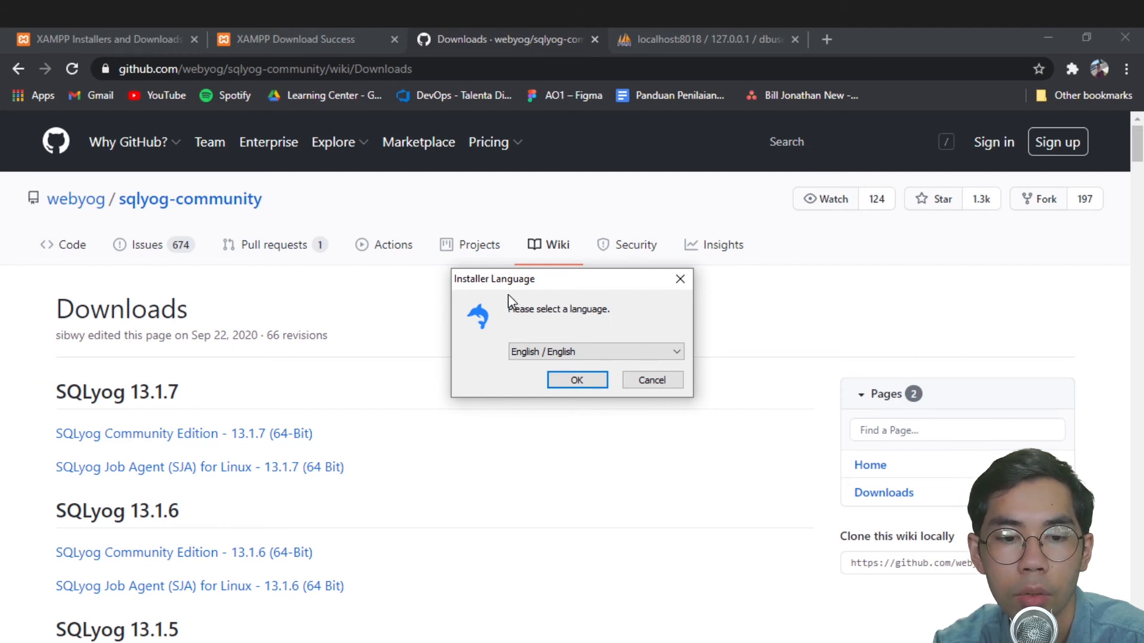
pyautogui.click(624, 354)
pyautogui.click(620, 352)
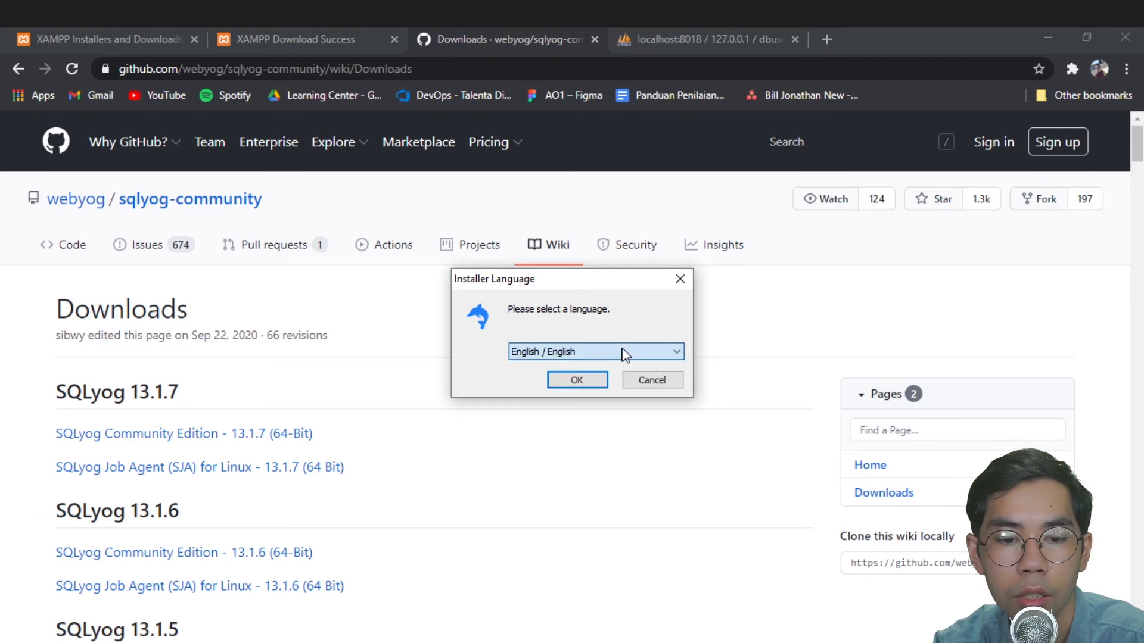
pyautogui.click(566, 381)
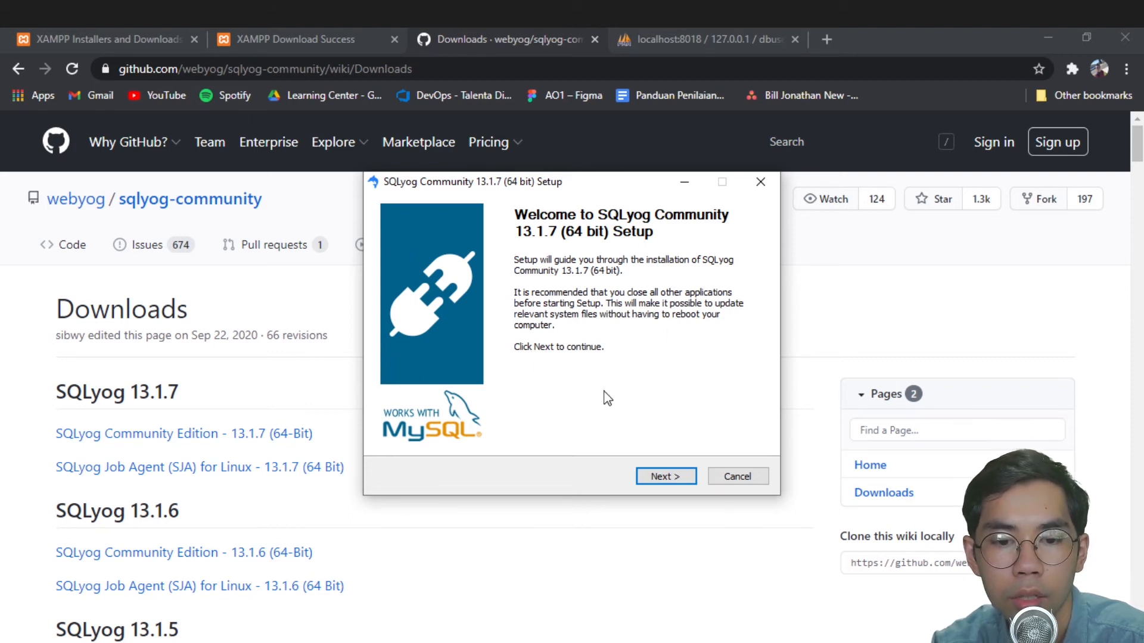
# - Accept the SQLyog license agreement
pyautogui.click(663, 474)
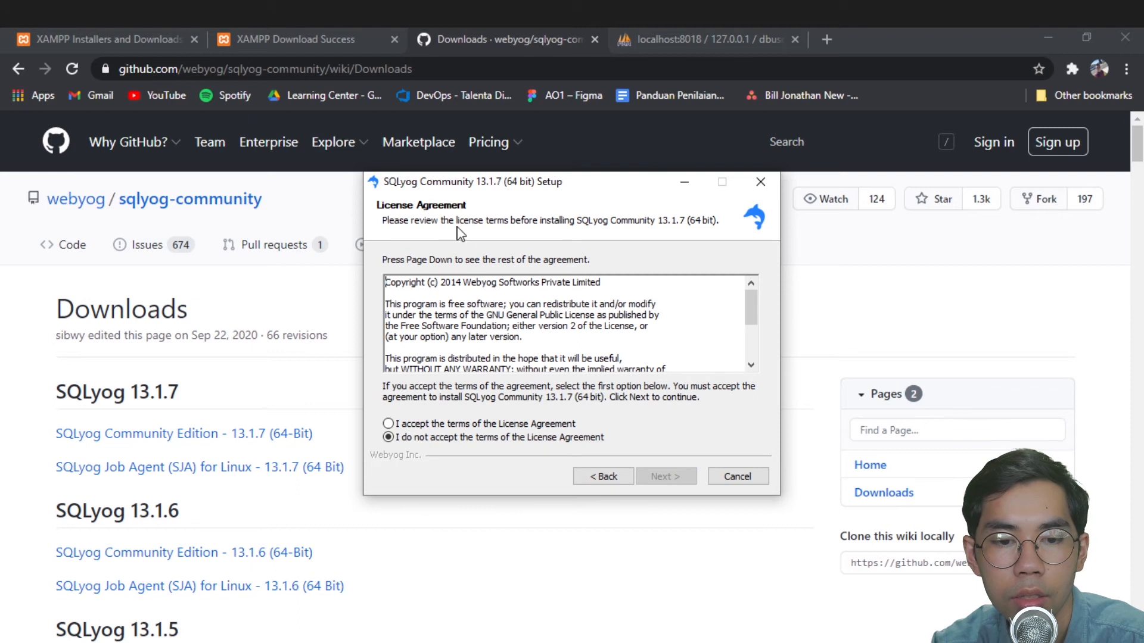
pyautogui.scroll(-3, 595, 327)
pyautogui.scroll(3, 571, 328)
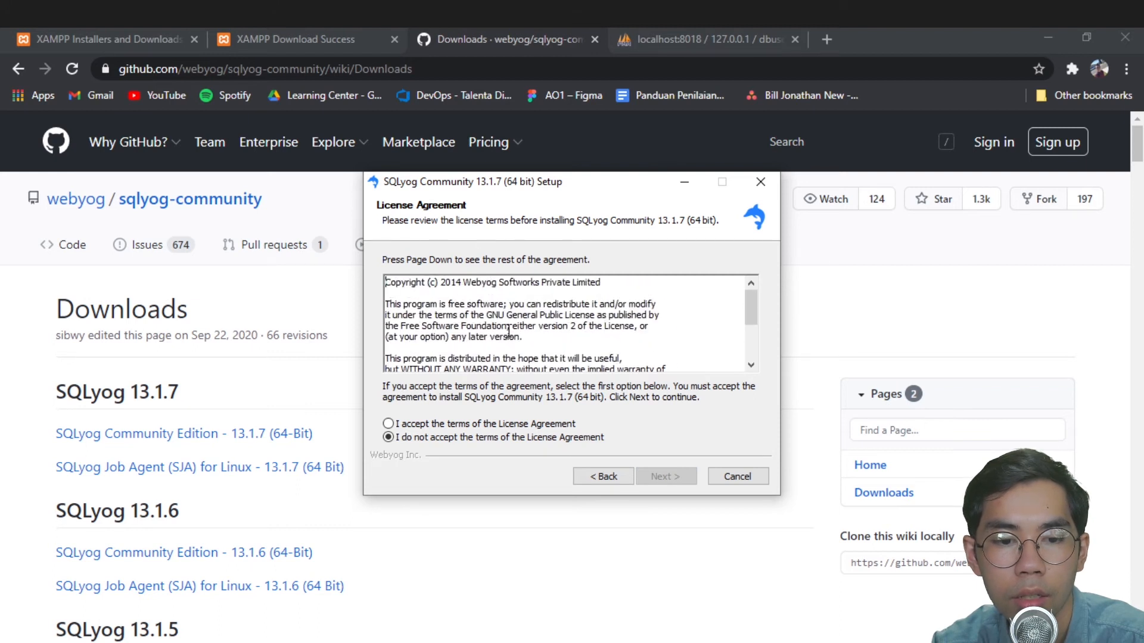
pyautogui.click(436, 424)
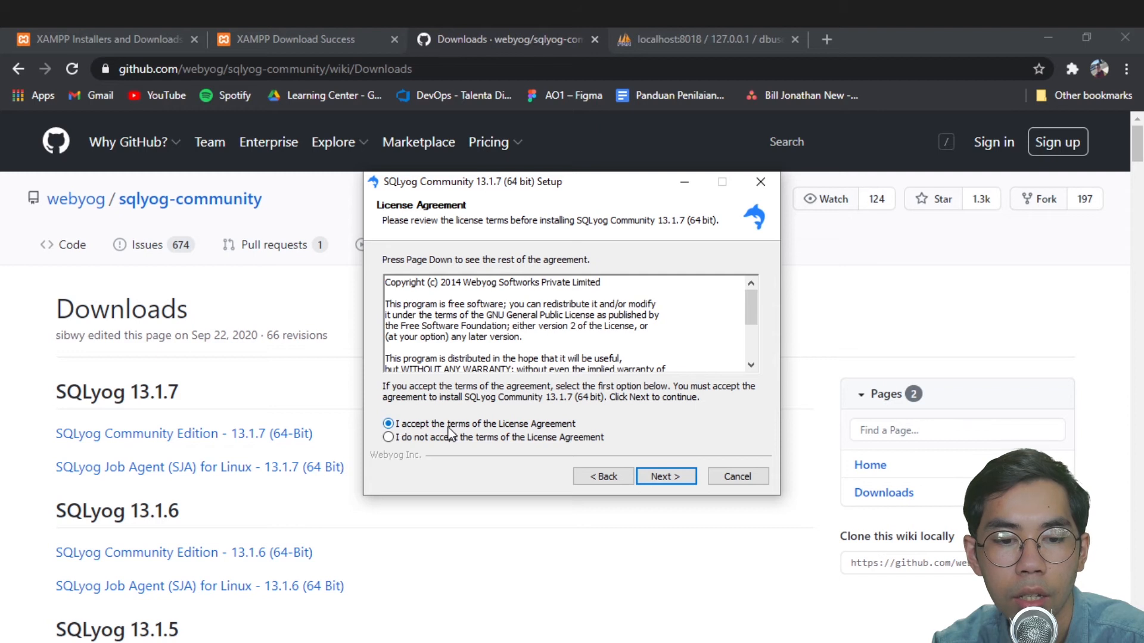
pyautogui.click(659, 478)
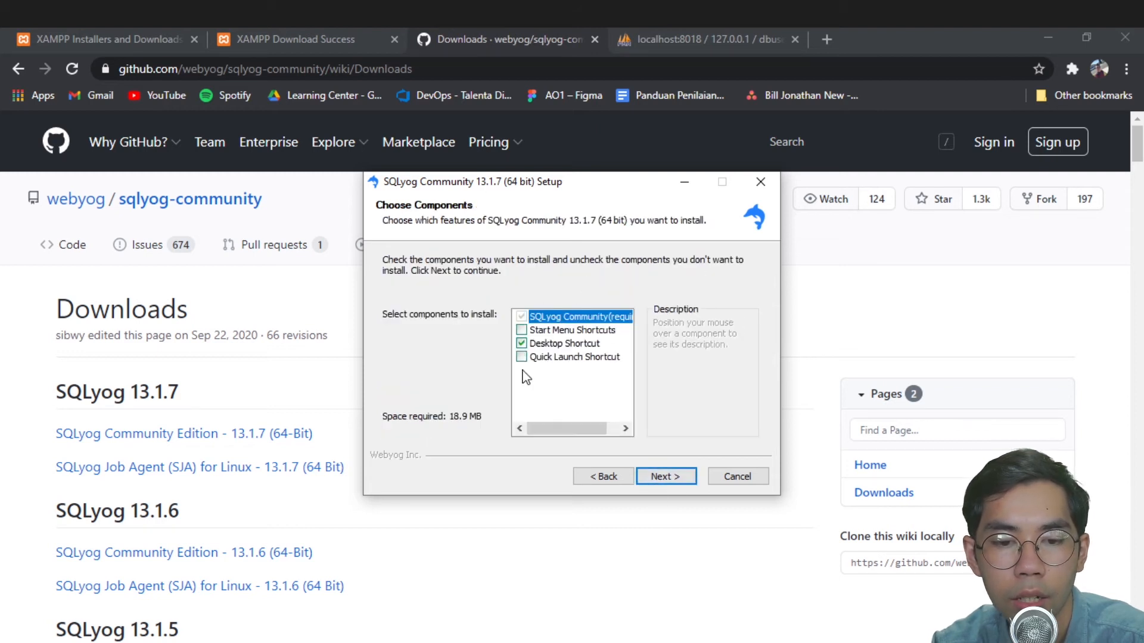
# - Keep only the Desktop Shortcut component and install to C:\Program Files\SQLyog Community
pyautogui.click(543, 331)
pyautogui.click(558, 359)
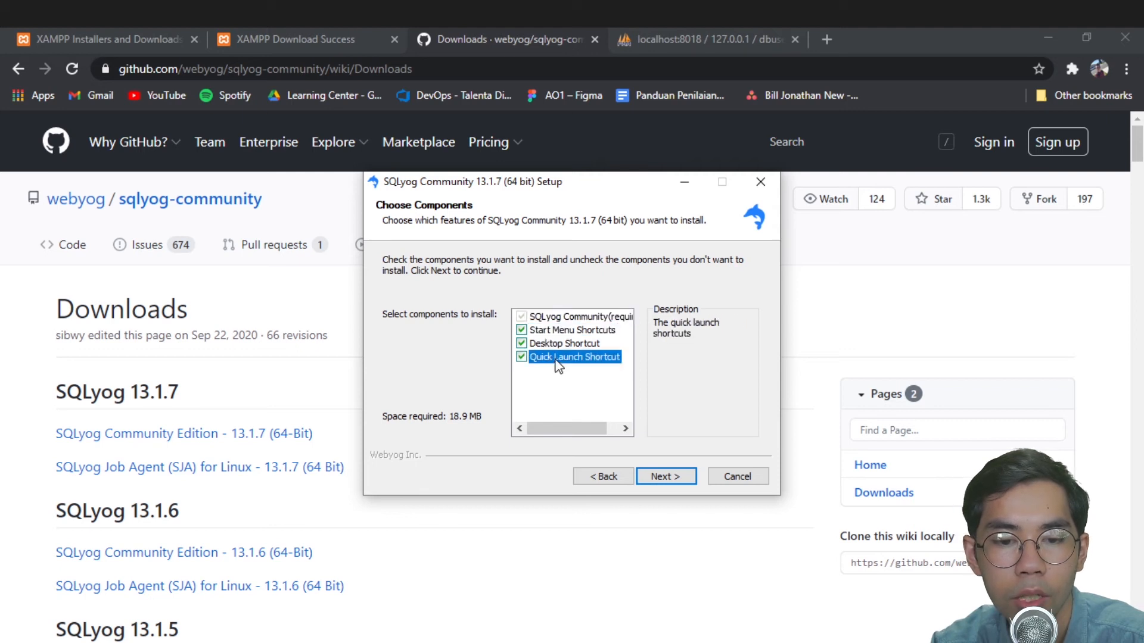
pyautogui.click(521, 357)
pyautogui.click(521, 330)
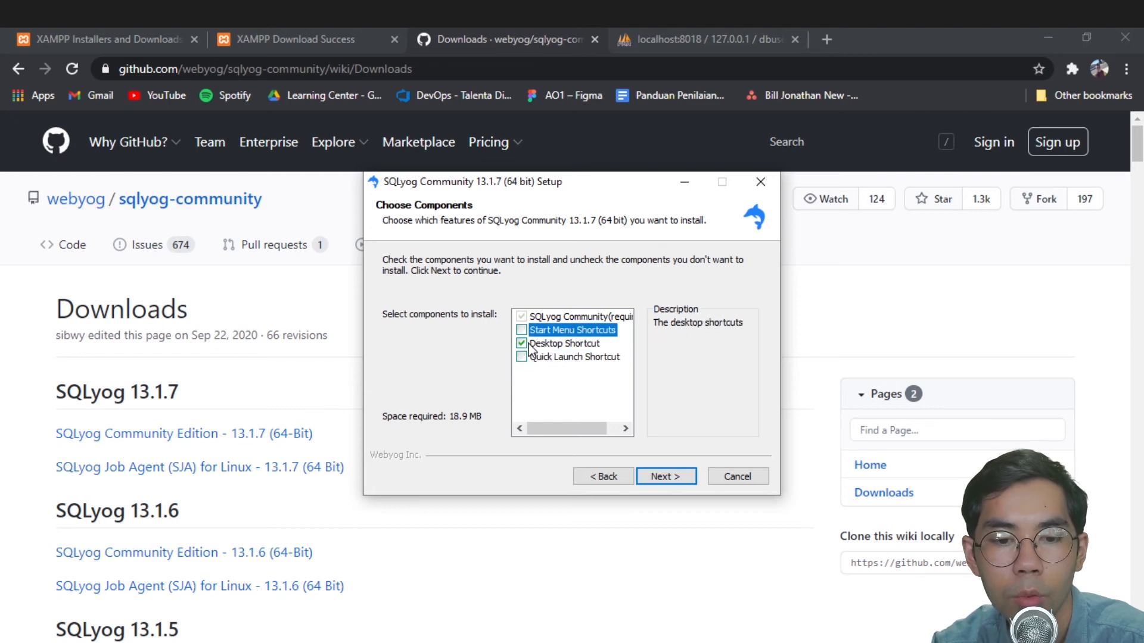
pyautogui.click(673, 476)
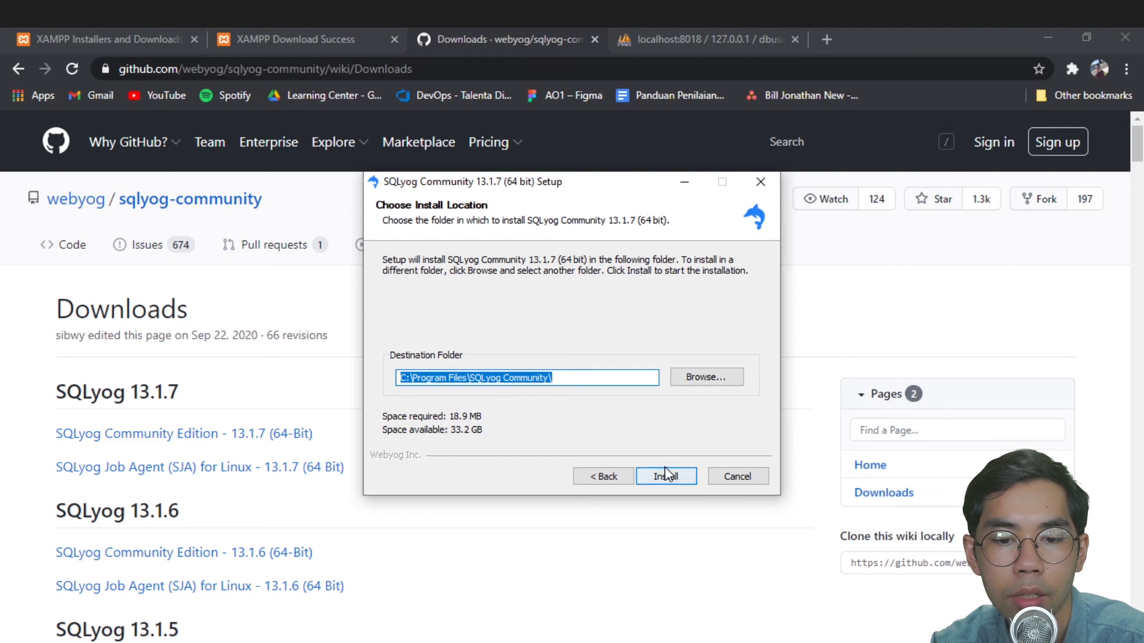
pyautogui.click(666, 477)
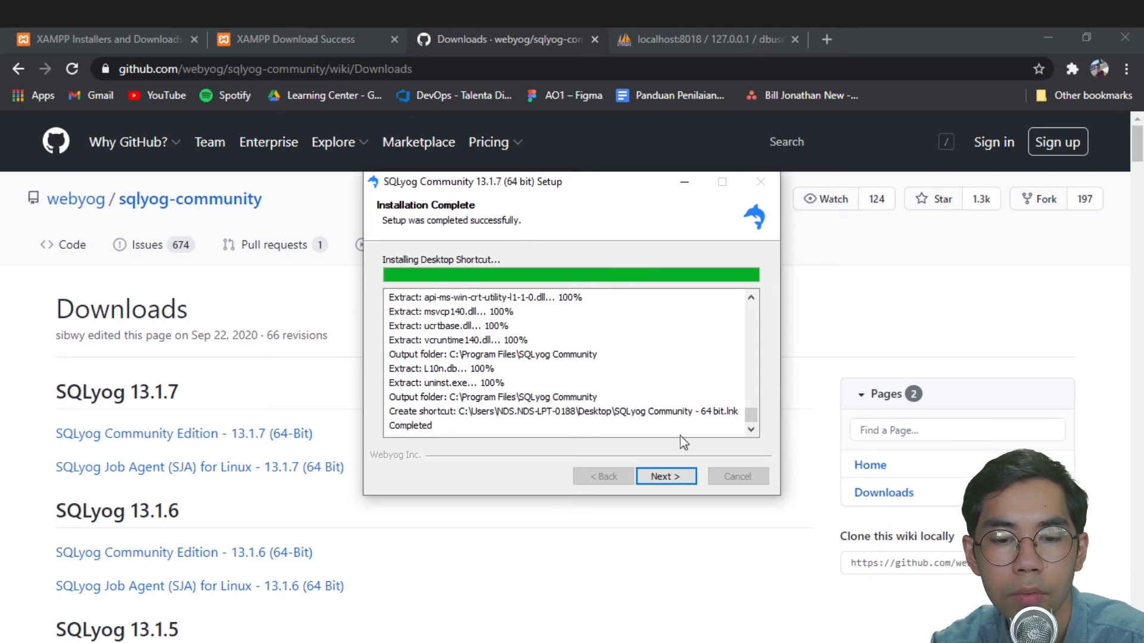
# - Complete the SQLyog Community installer and launch SQLyog to its localhost connection dialog
pyautogui.click(680, 478)
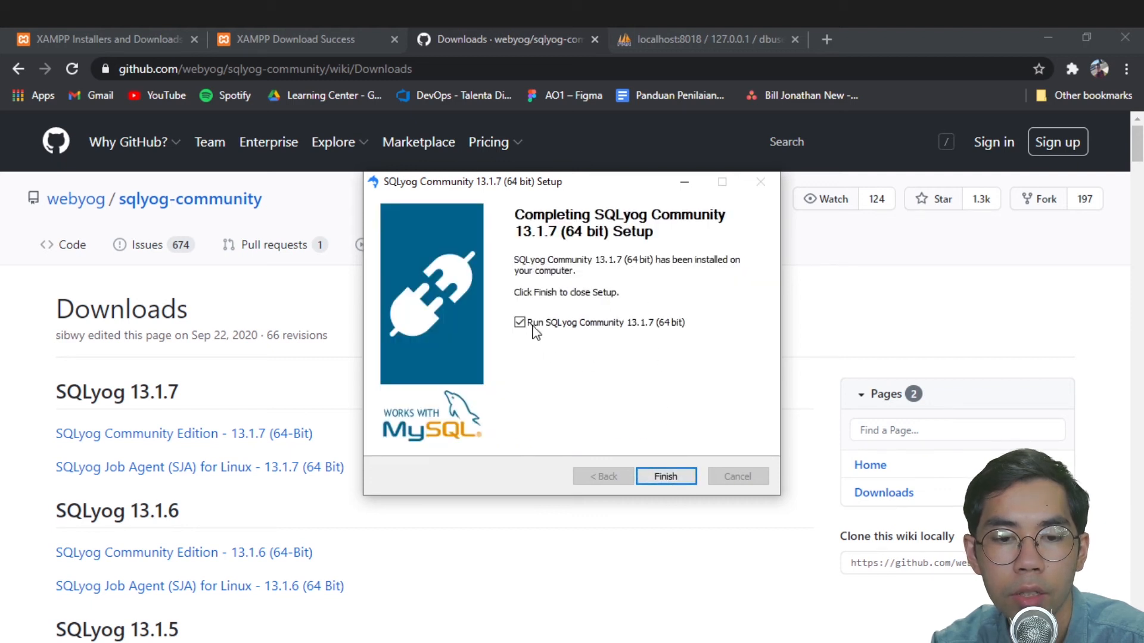
pyautogui.click(664, 477)
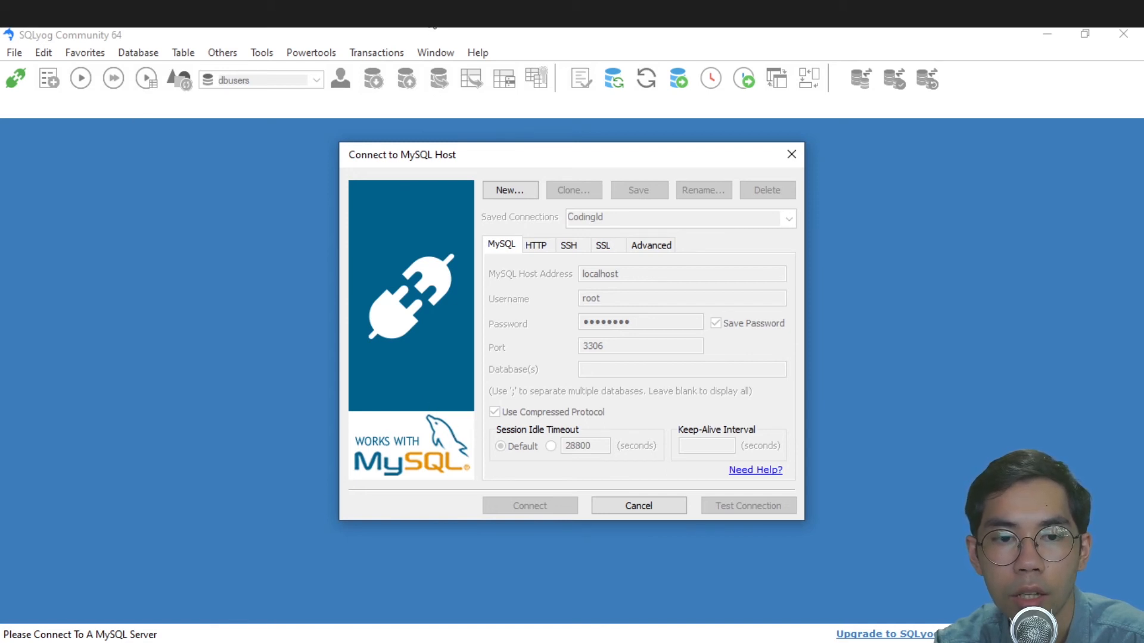
# - Create a new connection named 'Coding ID', then decline saving the changes
pyautogui.moveTo(420, 12)
pyautogui.click(420, 71)
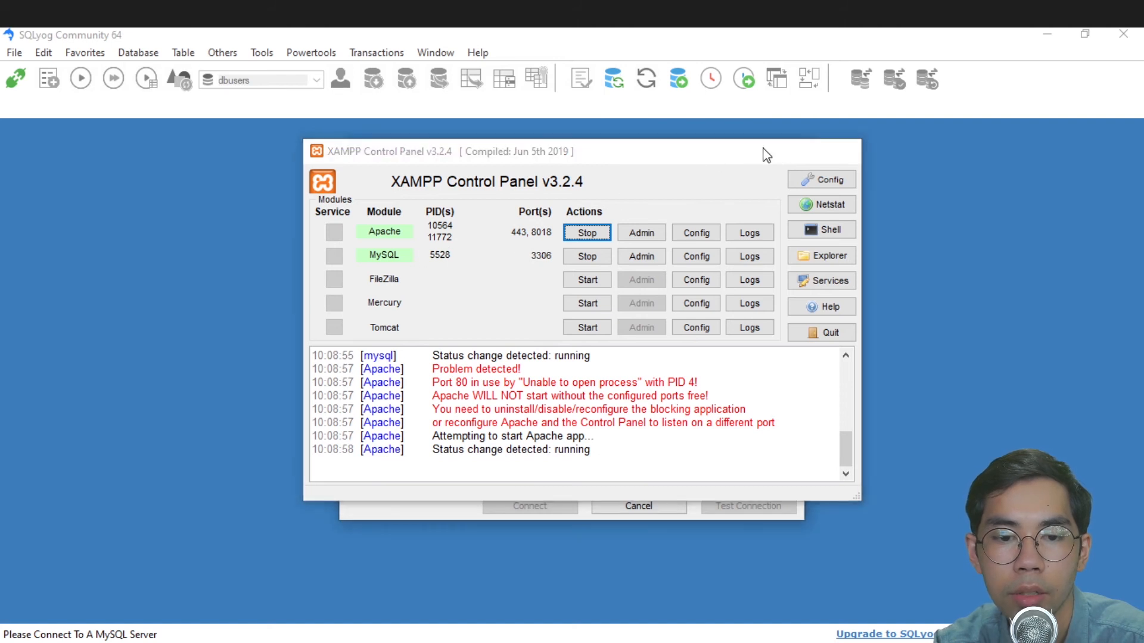
pyautogui.click(766, 153)
pyautogui.click(520, 194)
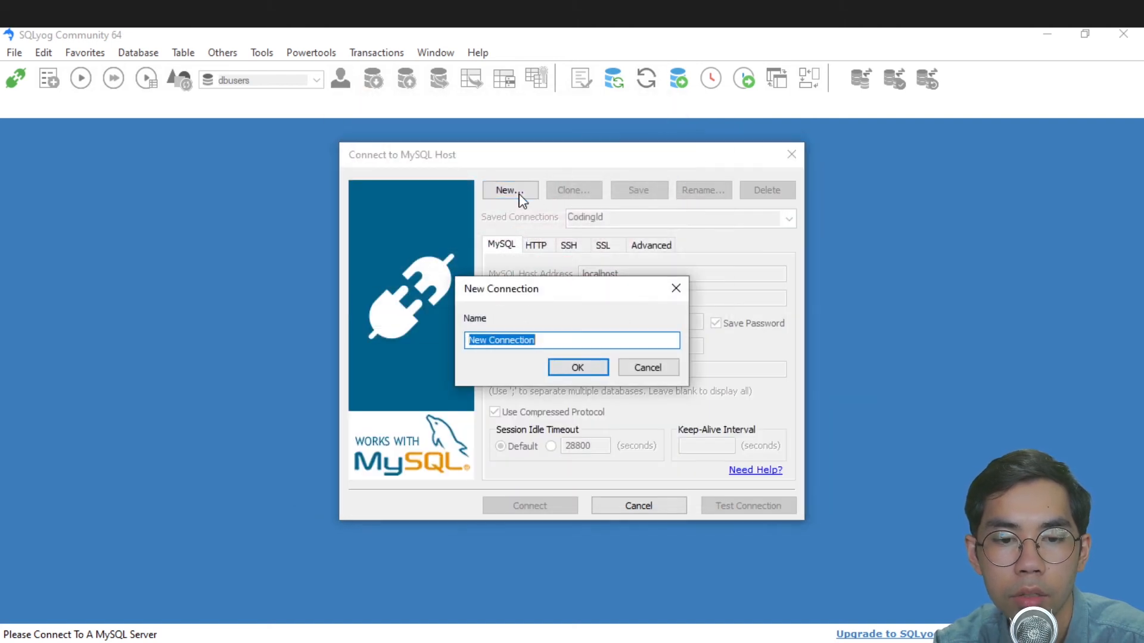
pyautogui.moveTo(563, 340); pyautogui.dragTo(437, 336)
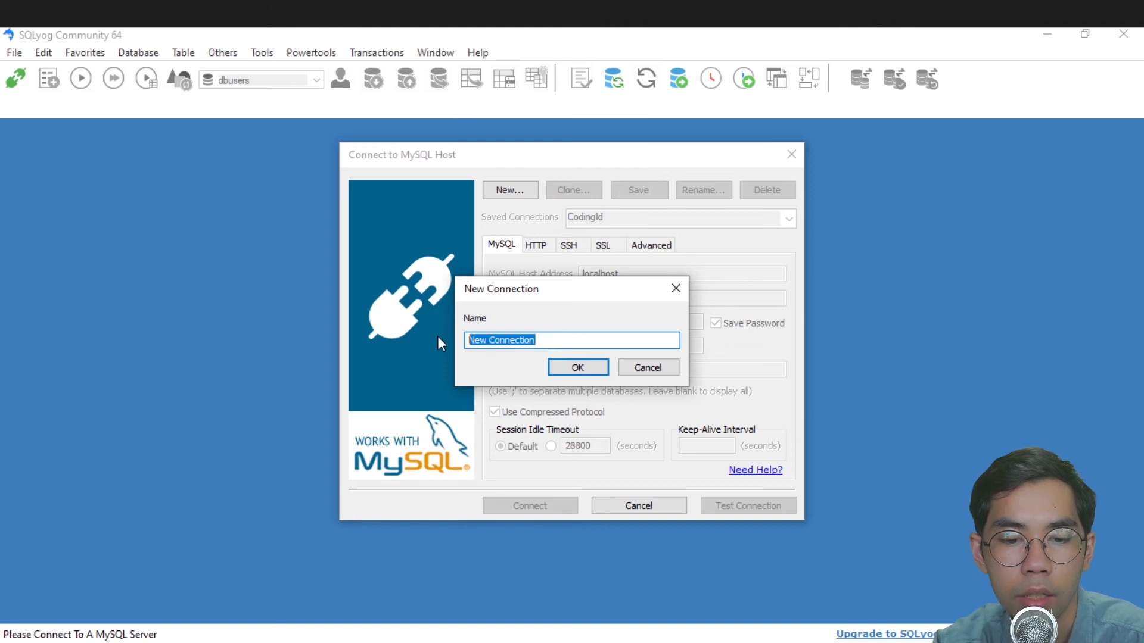
pyautogui.write('Coding ID')
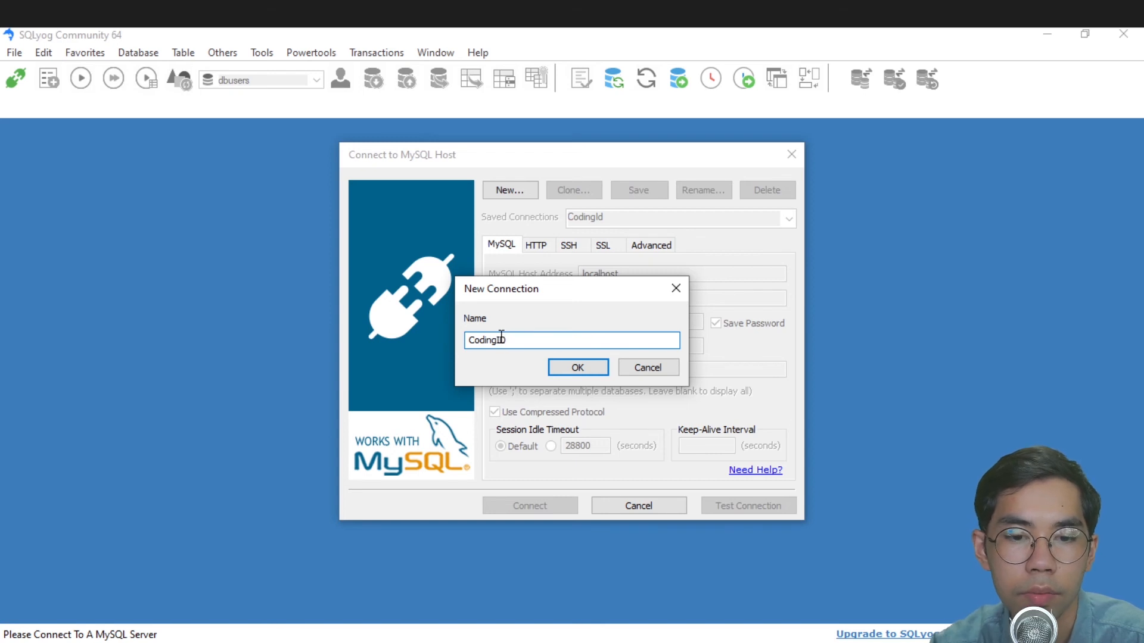
pyautogui.click(566, 369)
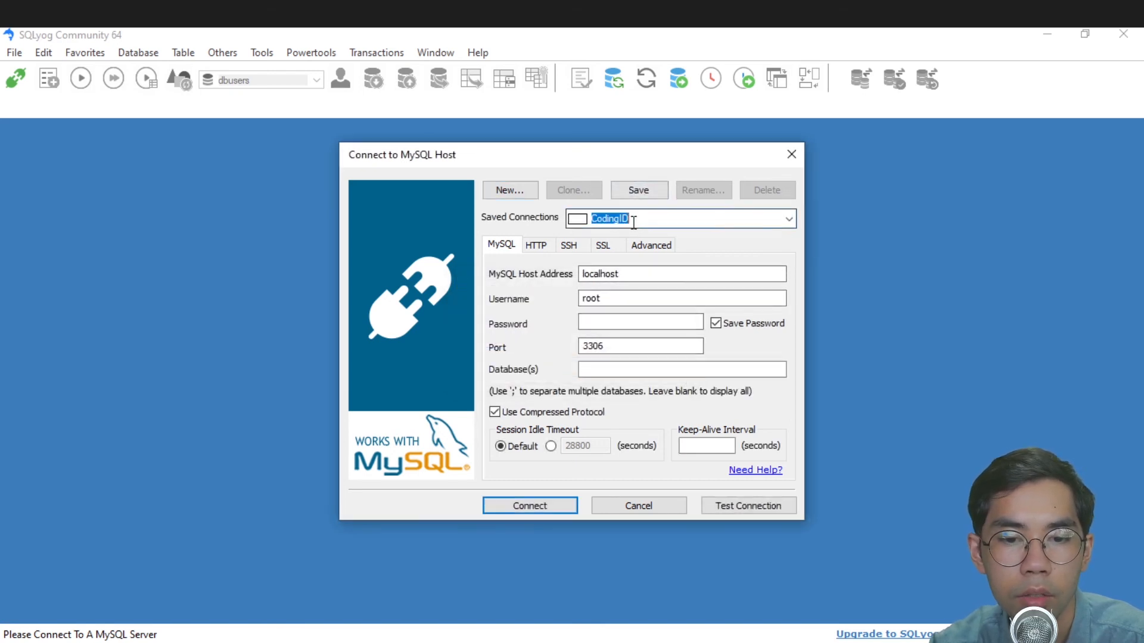
pyautogui.click(788, 220)
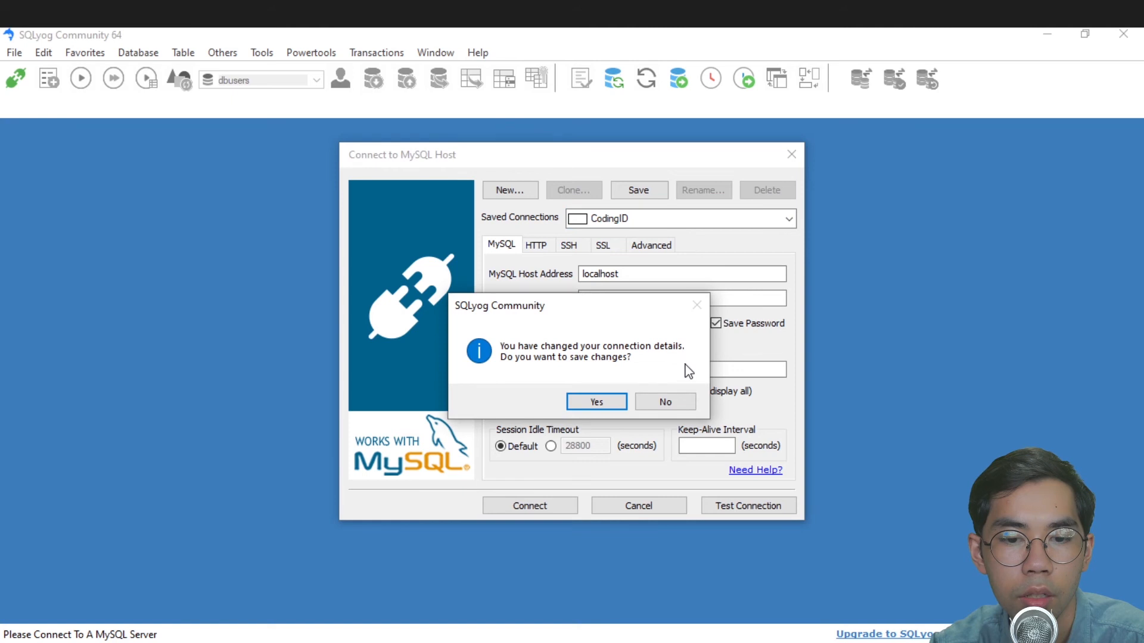
pyautogui.click(665, 401)
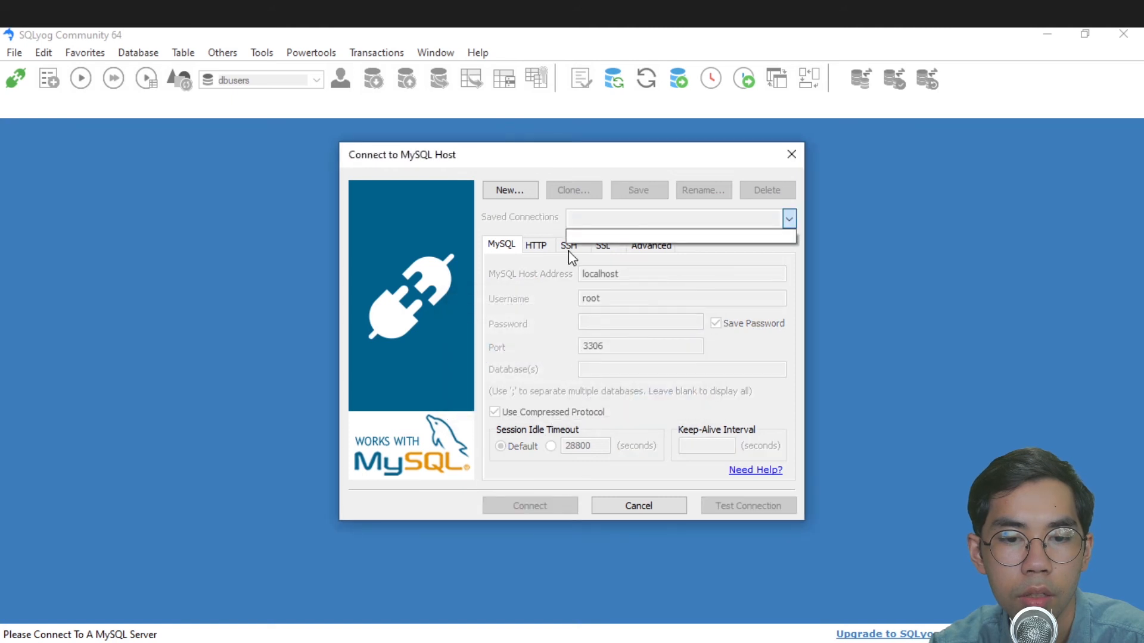
# - Recreate the saved connection as 'CodingID' and select it from the connection list
pyautogui.click(523, 199)
pyautogui.write('Codin')
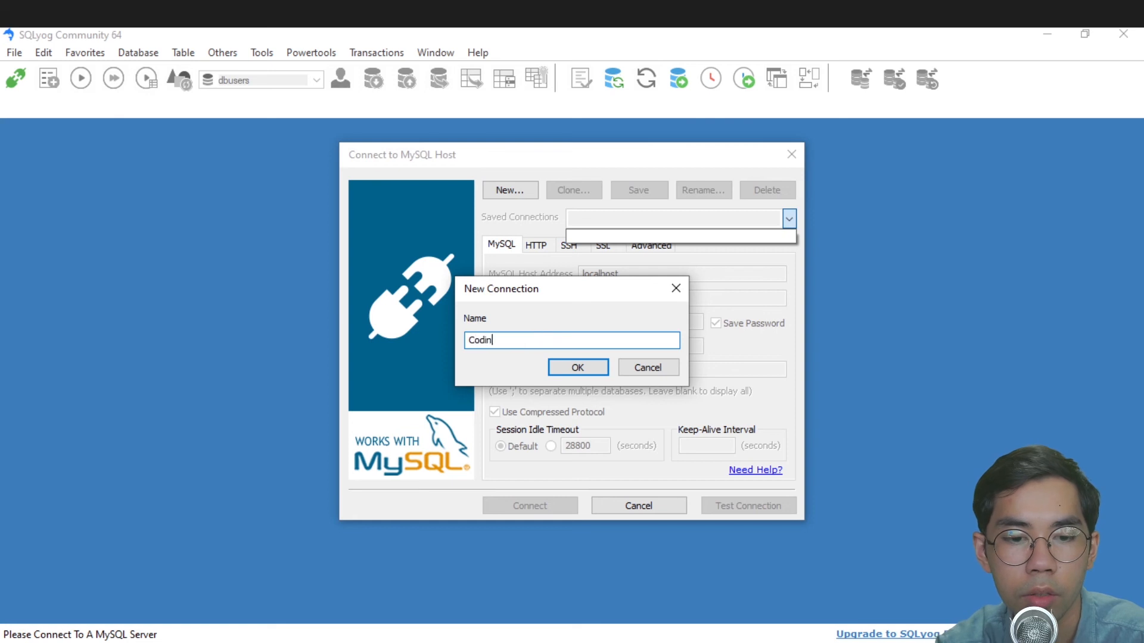
pyautogui.write('gID')
pyautogui.click(592, 371)
pyautogui.click(592, 236)
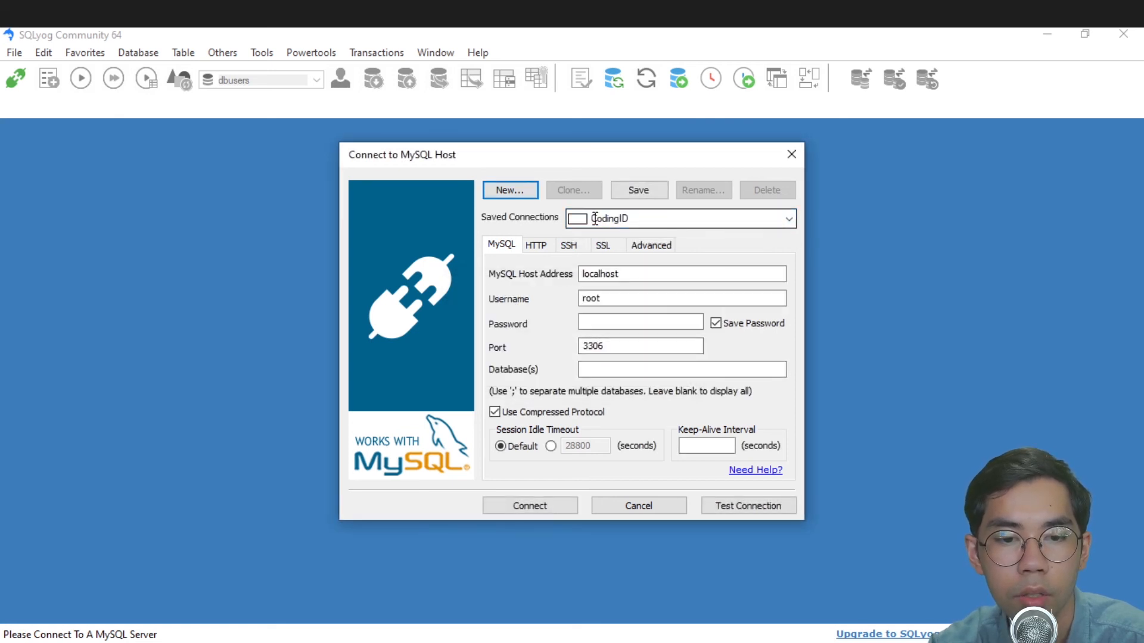
# - Enter the root password for CodingID and test the connection successfully against MariaDB 10.4.14
pyautogui.click(628, 273)
pyautogui.moveTo(646, 274); pyautogui.dragTo(585, 294)
pyautogui.click(620, 323)
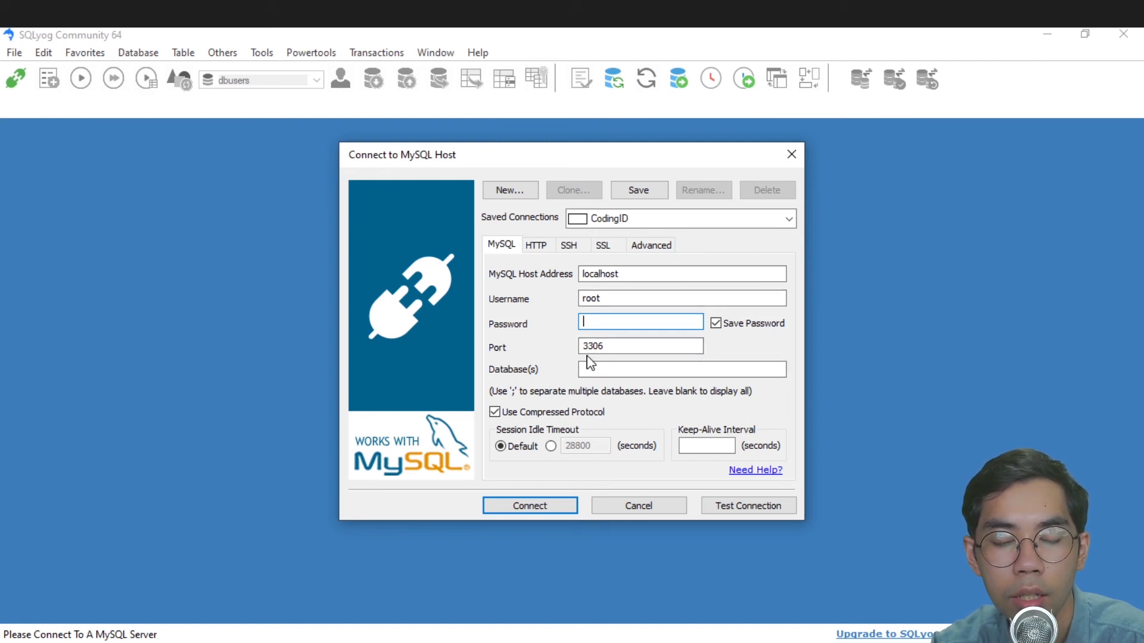
pyautogui.hotkey('alt', 'Tab')
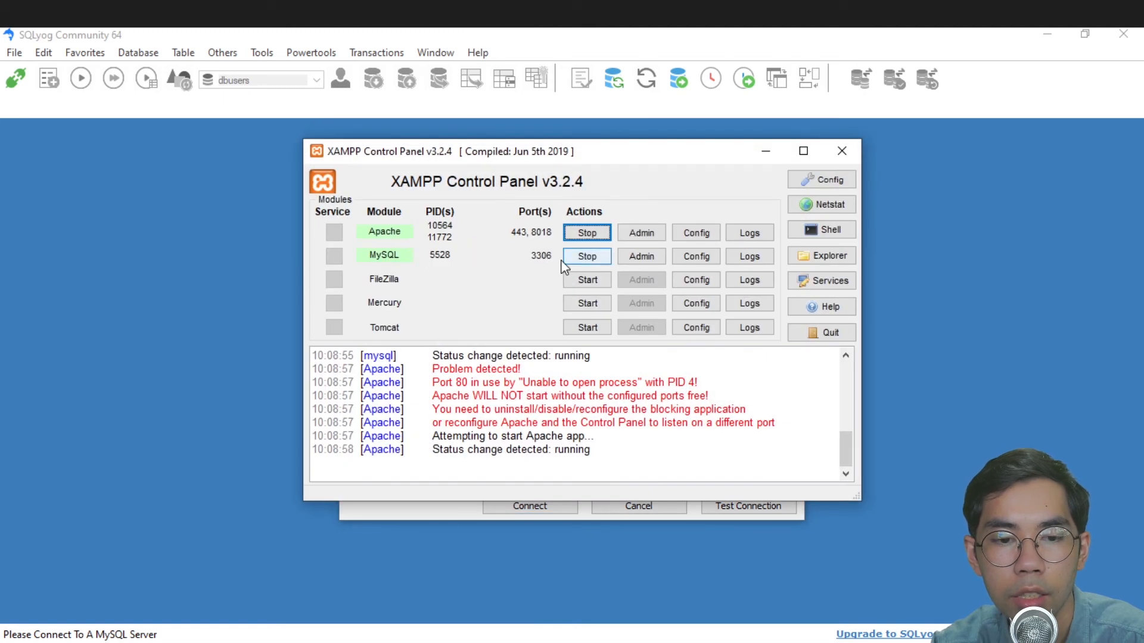
pyautogui.click(765, 151)
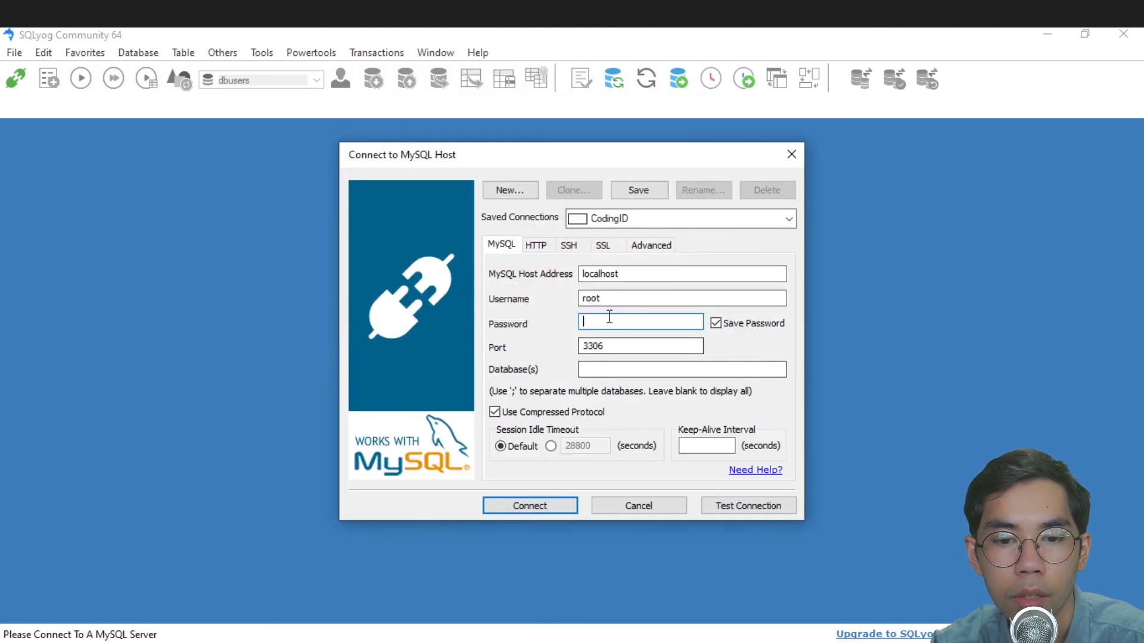
pyautogui.write('1234567')
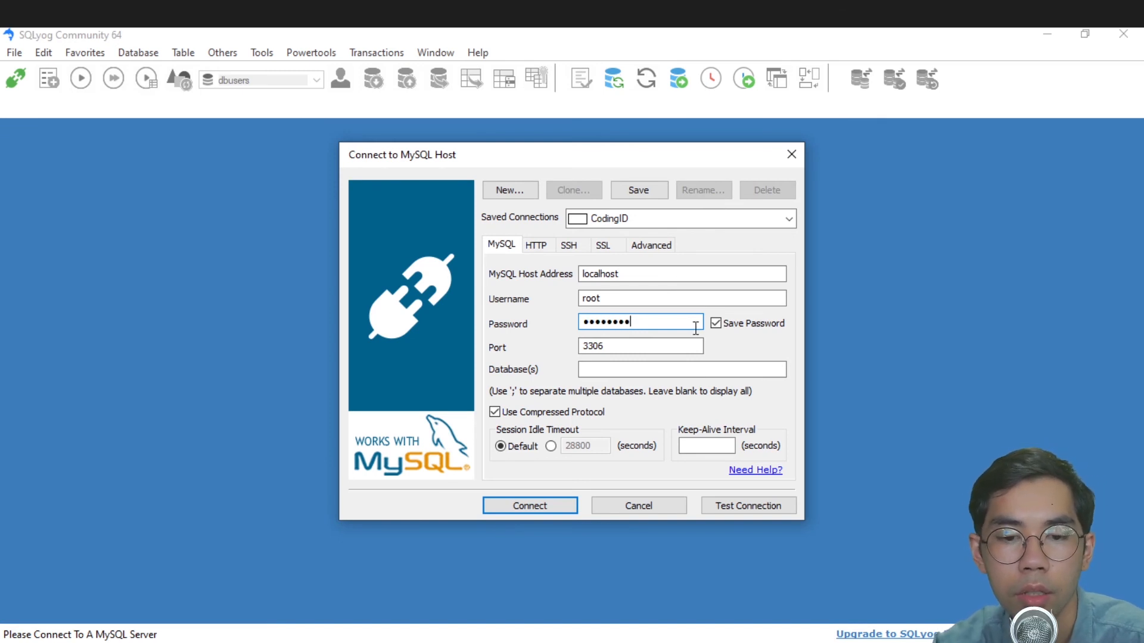
pyautogui.click(728, 508)
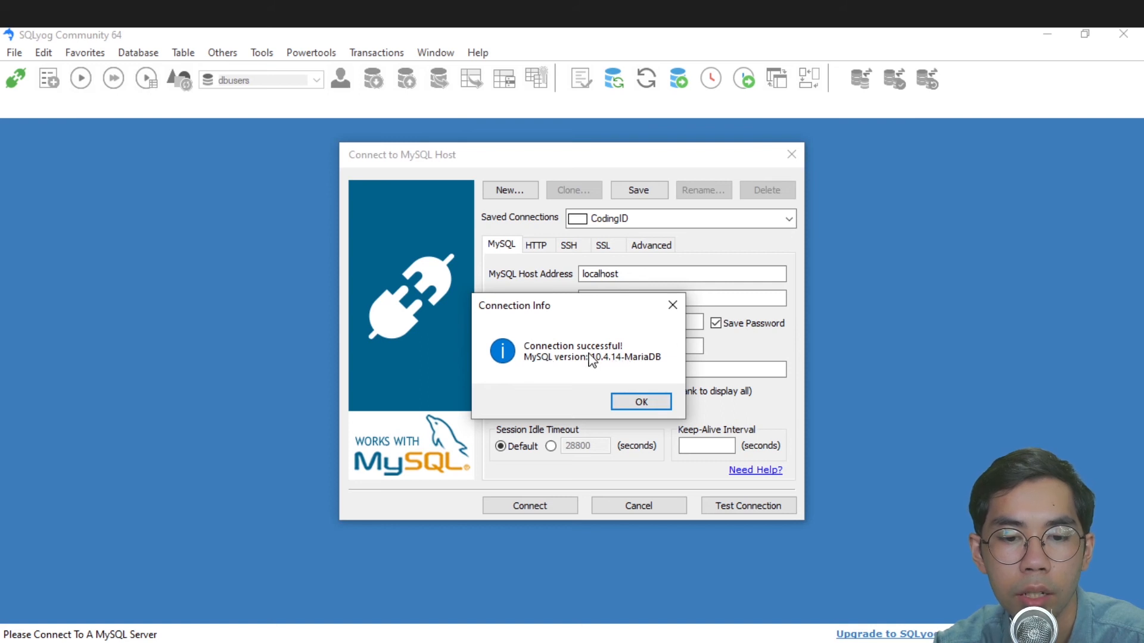
pyautogui.click(641, 402)
# - Reselect the password entry, then bring XAMPP Control Panel back to the front
pyautogui.doubleClick(643, 322)
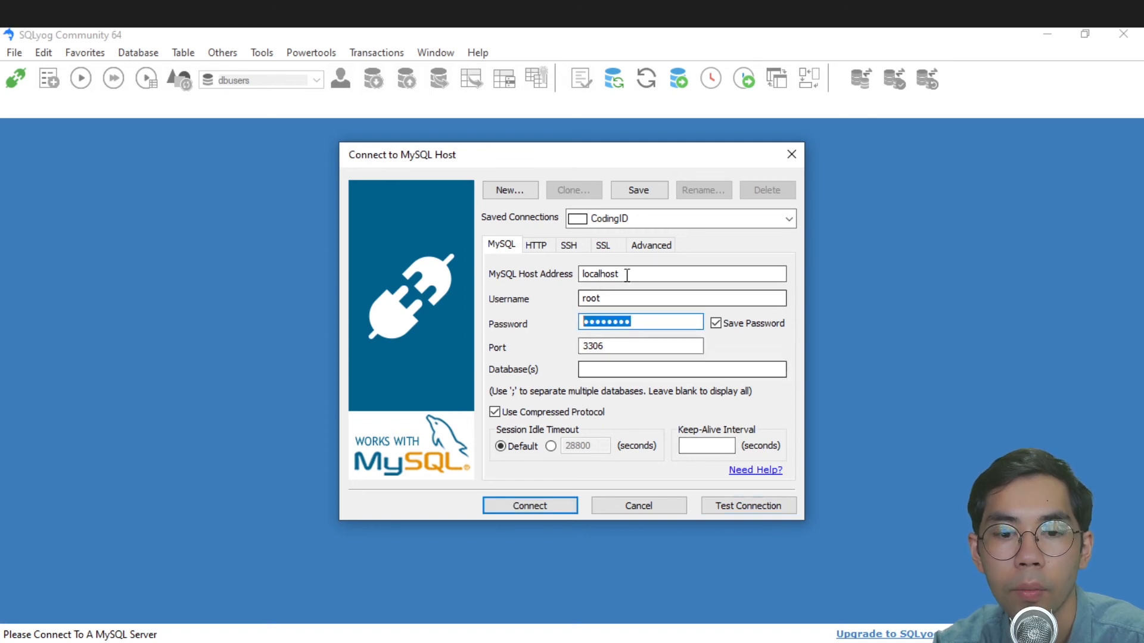
pyautogui.click(648, 320)
pyautogui.moveTo(666, 320); pyautogui.dragTo(589, 321)
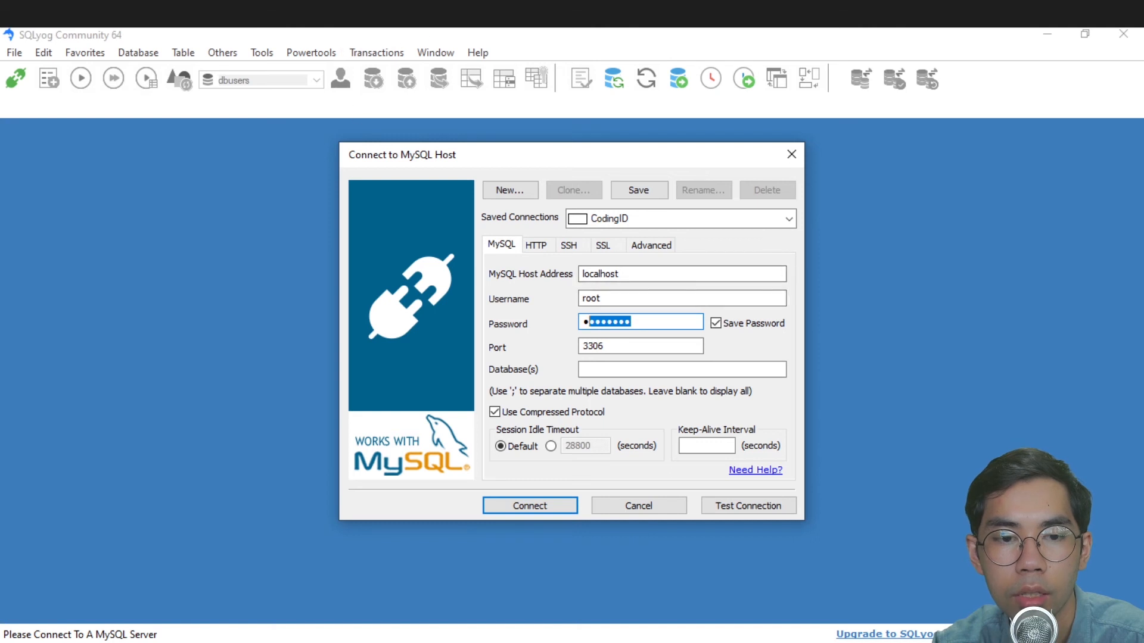
pyautogui.moveTo(417, 13)
pyautogui.click(417, 89)
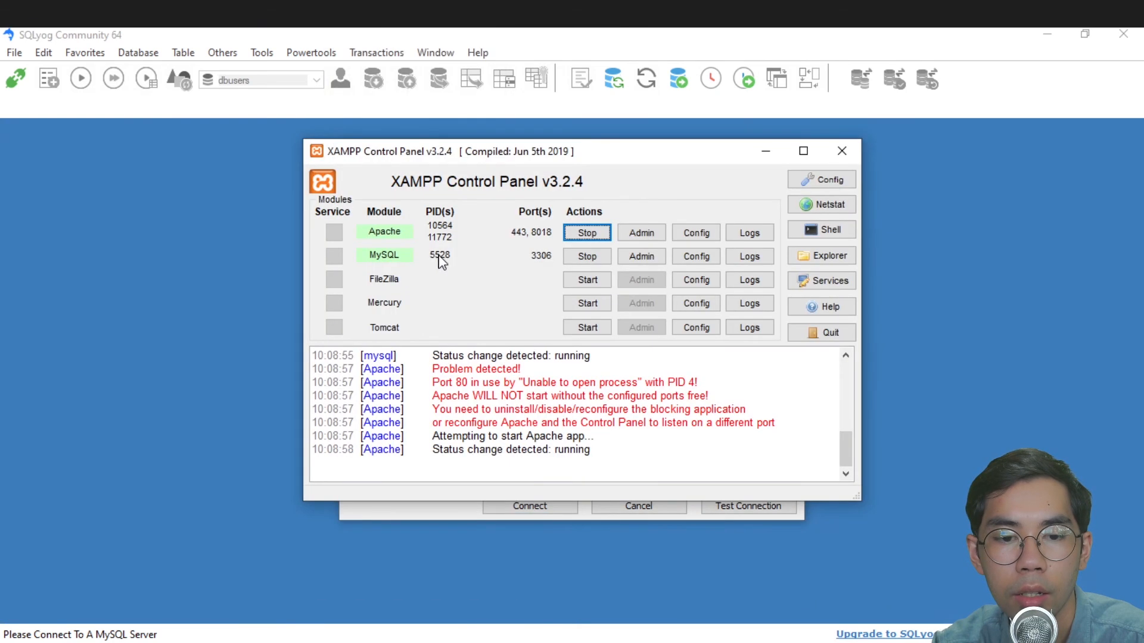
# - Connect via CodingID as root@localhost, save the changed details, and narrow the database panel
pyautogui.click(765, 156)
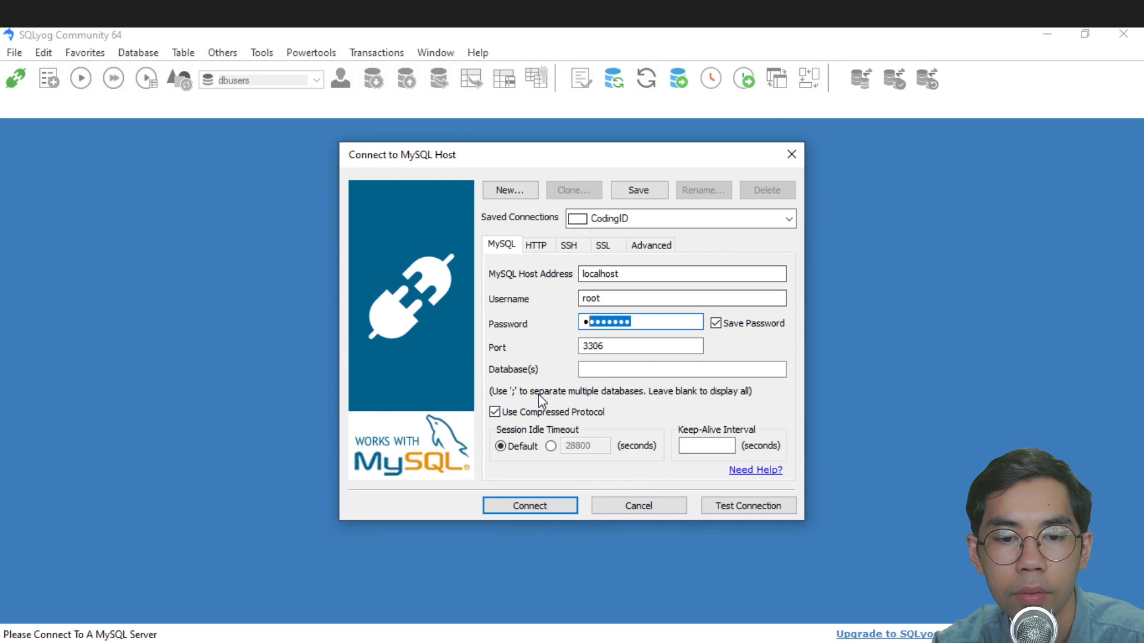
pyautogui.click(530, 505)
pyautogui.click(591, 402)
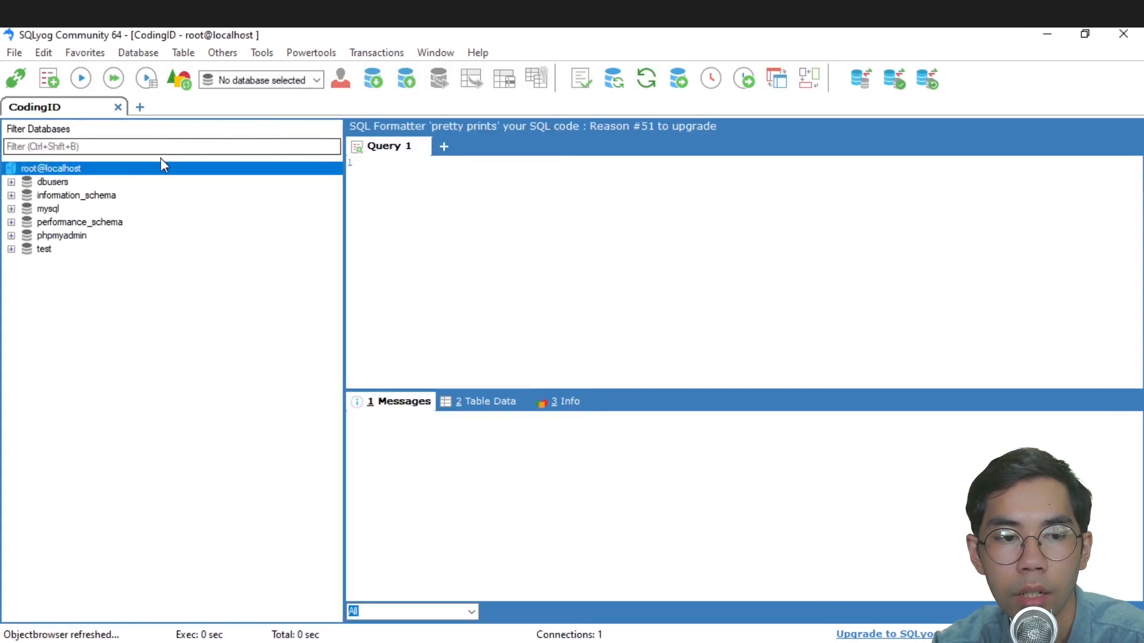
pyautogui.moveTo(344, 236); pyautogui.dragTo(207, 234)
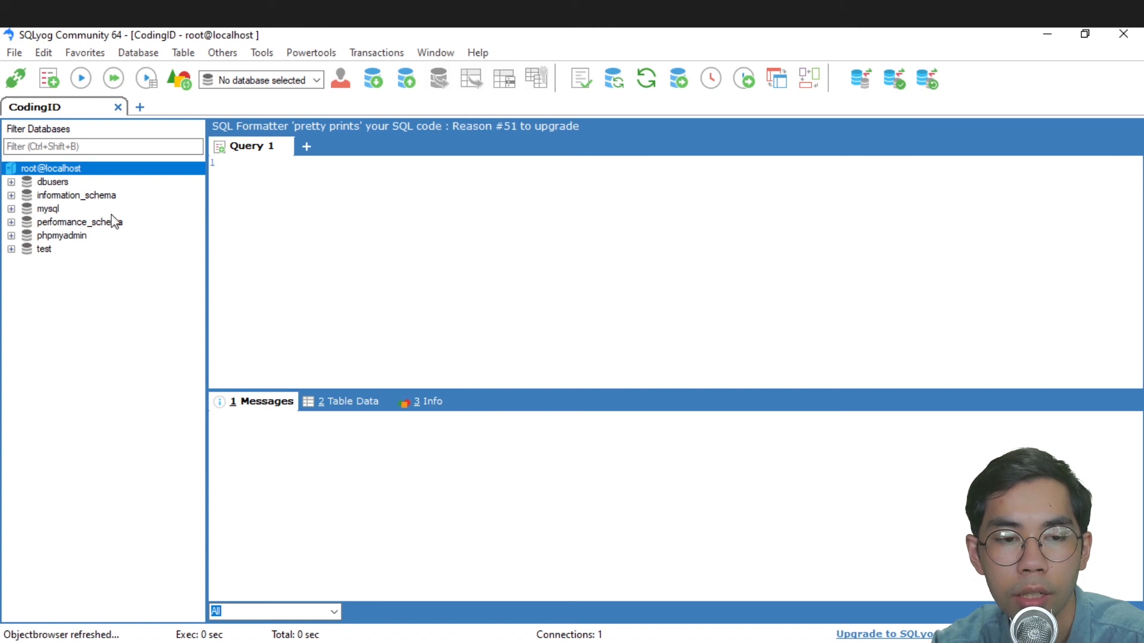
pyautogui.click(293, 178)
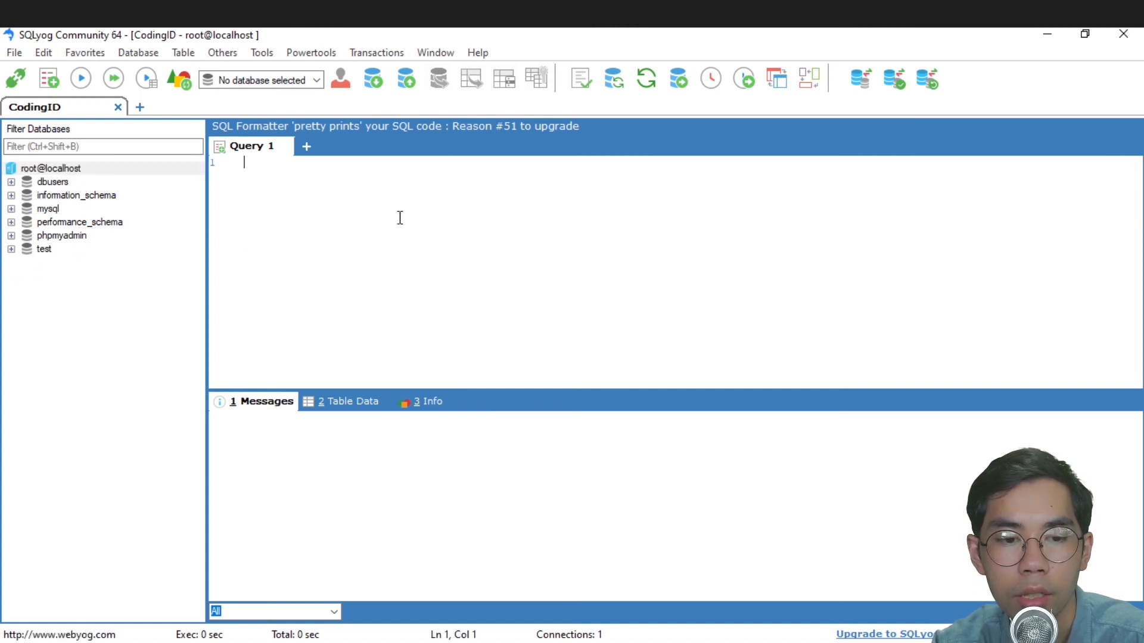
# - Select dbusers and run SELECT * FROM ms_client, returning 3 rows with ID, name, email, whatsaapNumber
pyautogui.click(44, 186)
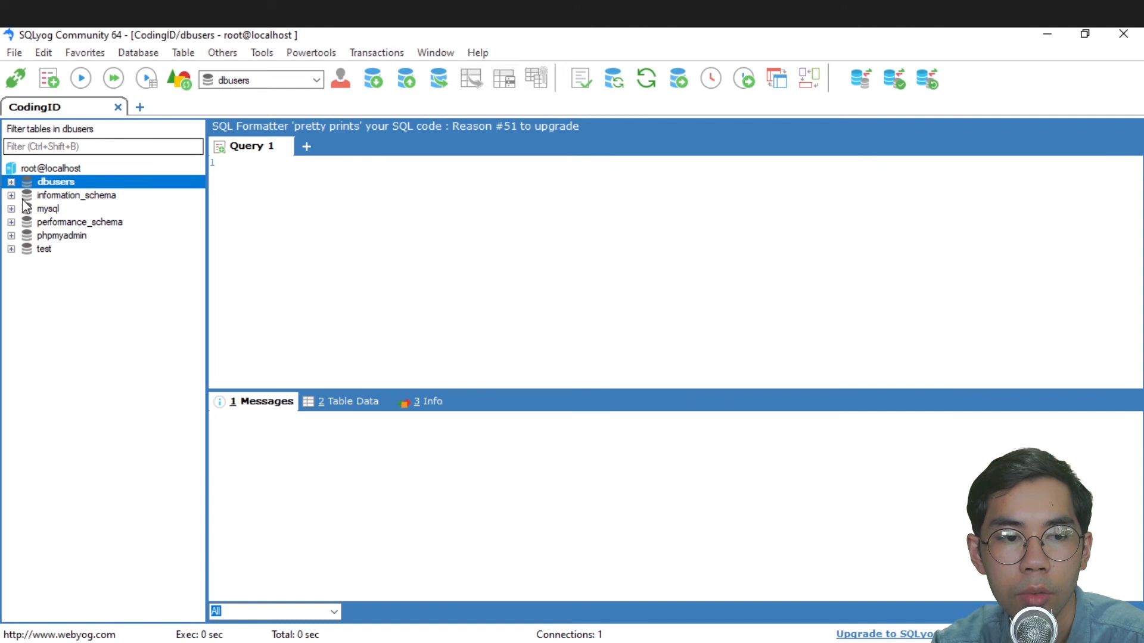
pyautogui.click(298, 173)
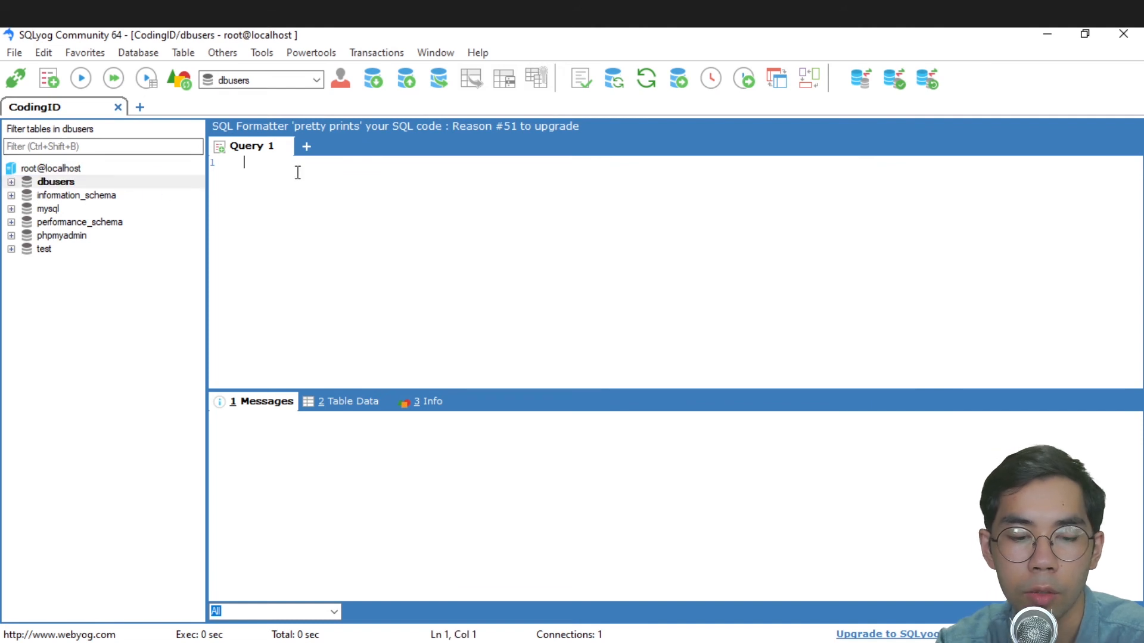
pyautogui.write('select ')
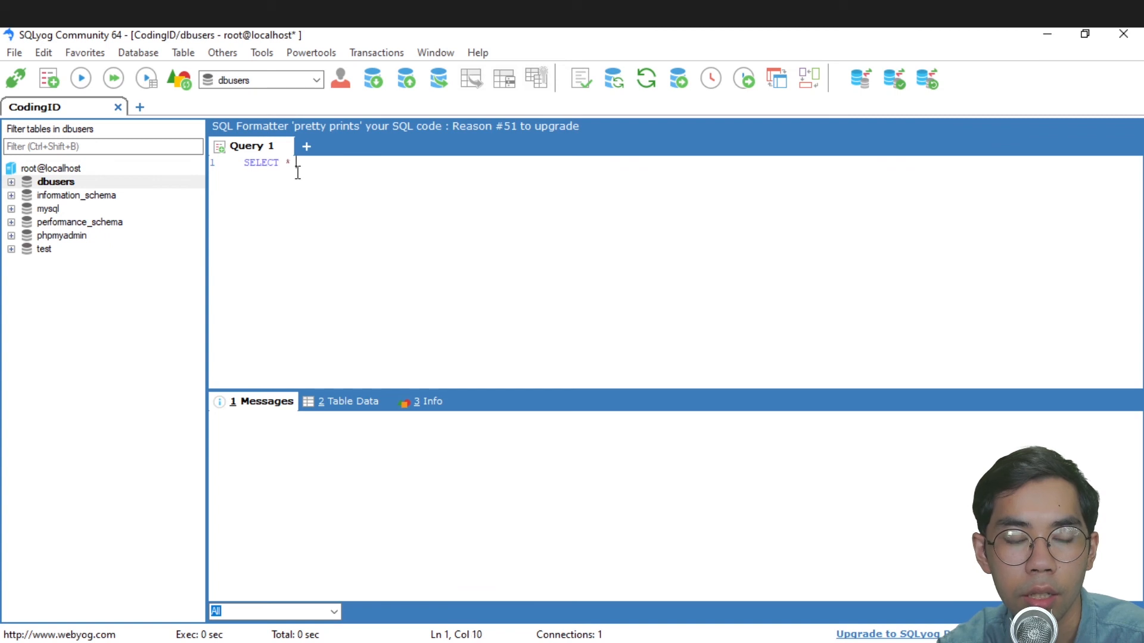
pyautogui.write('* from')
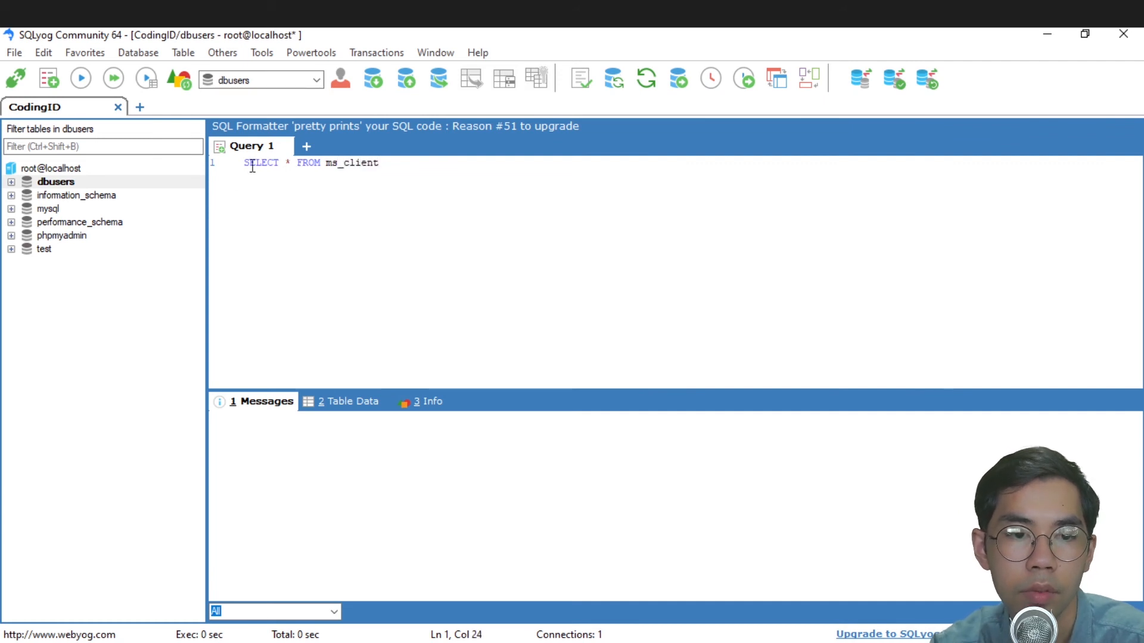
pyautogui.click(81, 79)
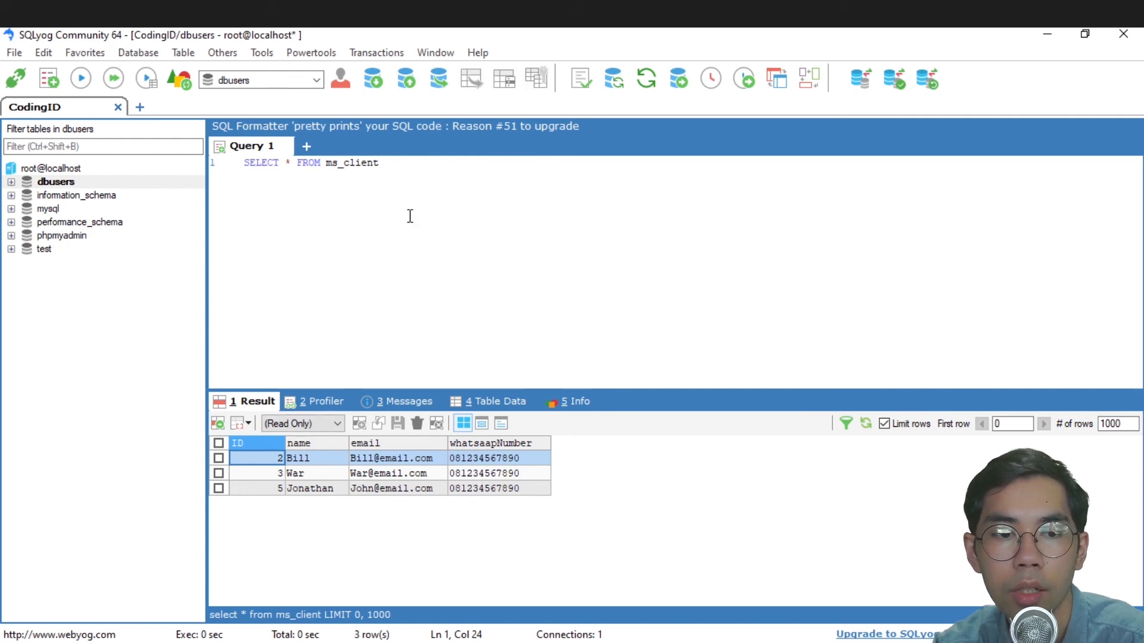
pyautogui.click(89, 90)
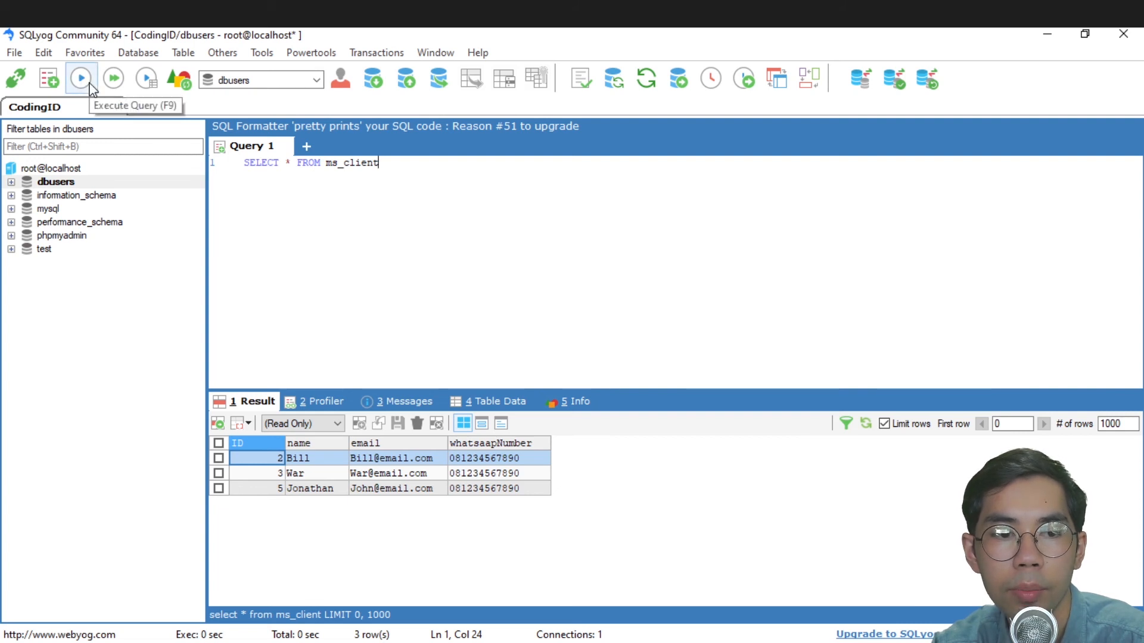
# - View the CodingID connection settings, close them unchanged, and switch to phpMyAdmin in Chrome
pyautogui.click(16, 85)
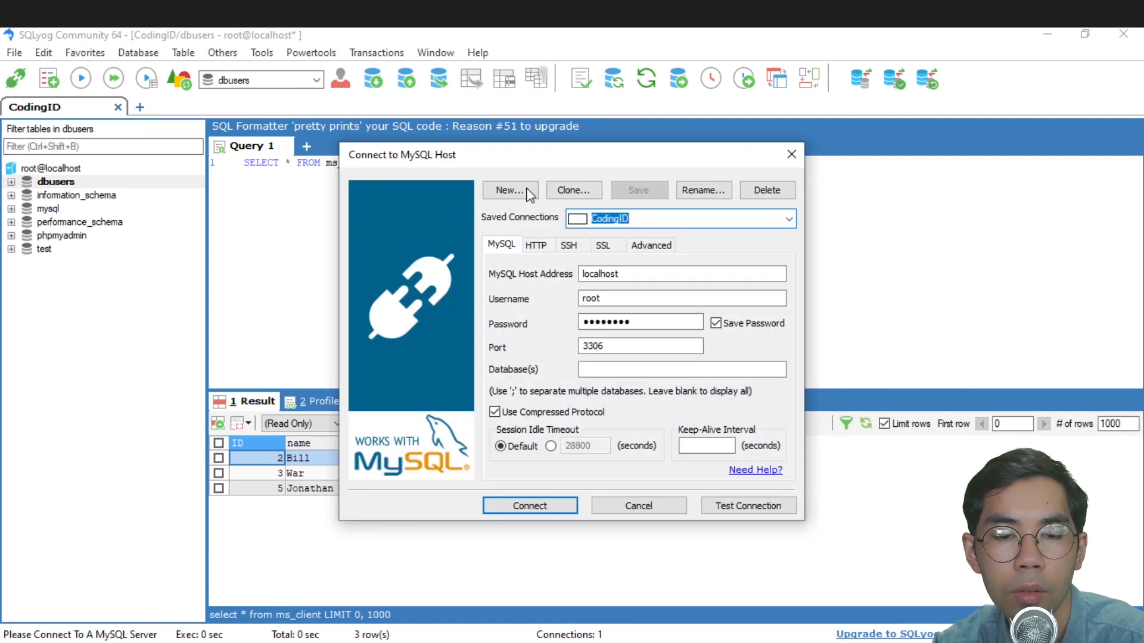
pyautogui.click(791, 154)
pyautogui.click(14, 52)
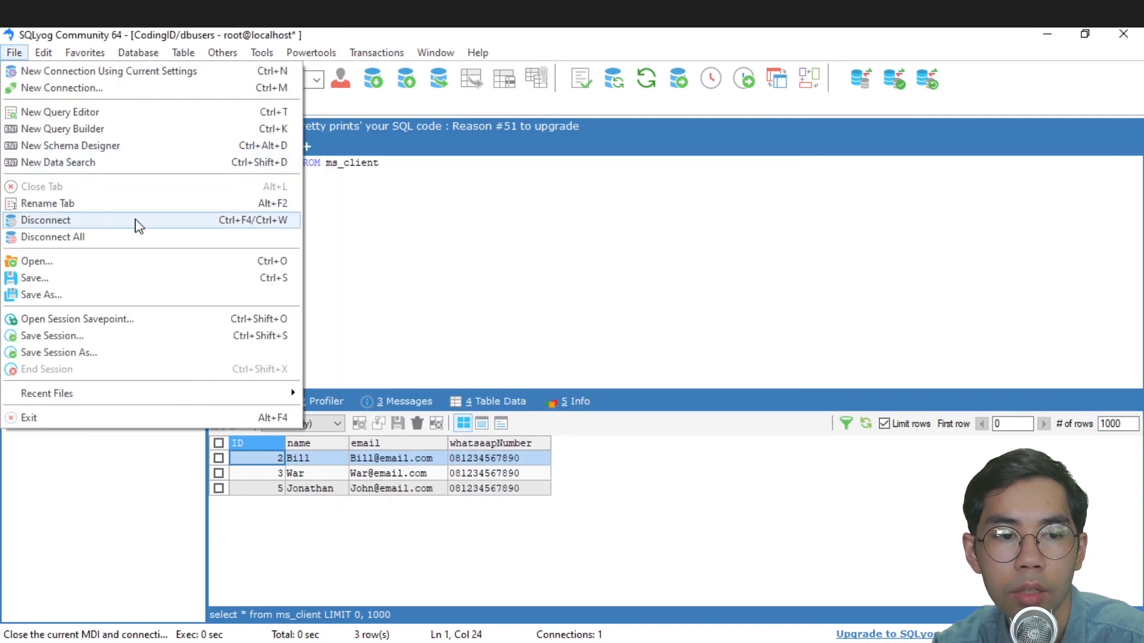
pyautogui.click(439, 200)
pyautogui.hotkey('alt', 'Tab')
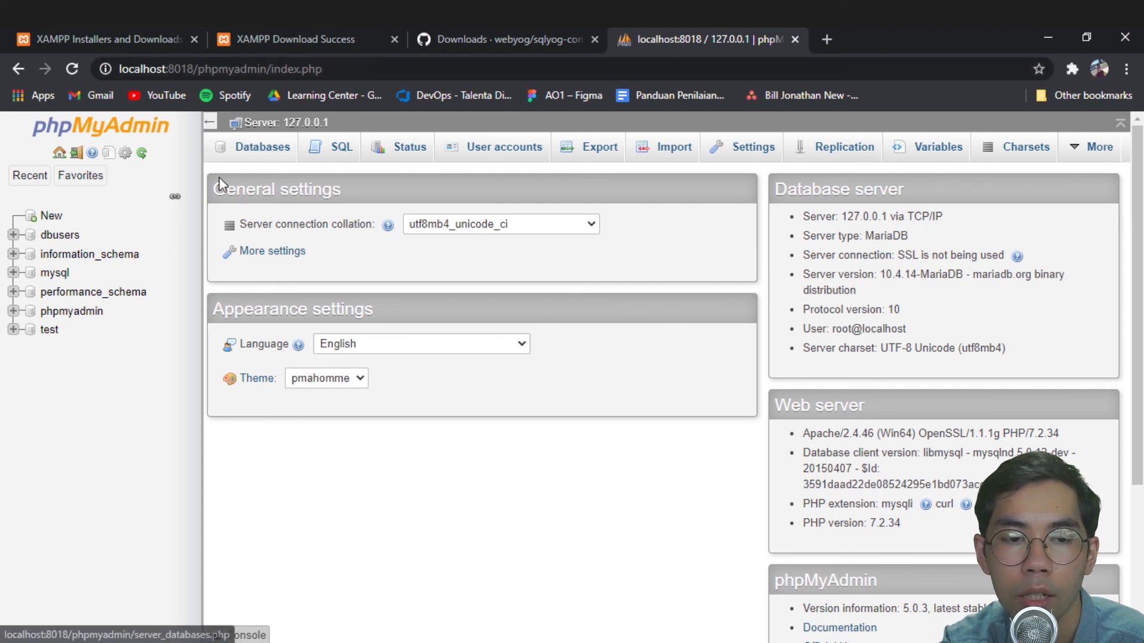
# - Close XAMPP Control Panel, reload the 127.0.0.1 server page, and open phpMyAdmin's User accounts
pyautogui.hotkey('alt', 'Tab')
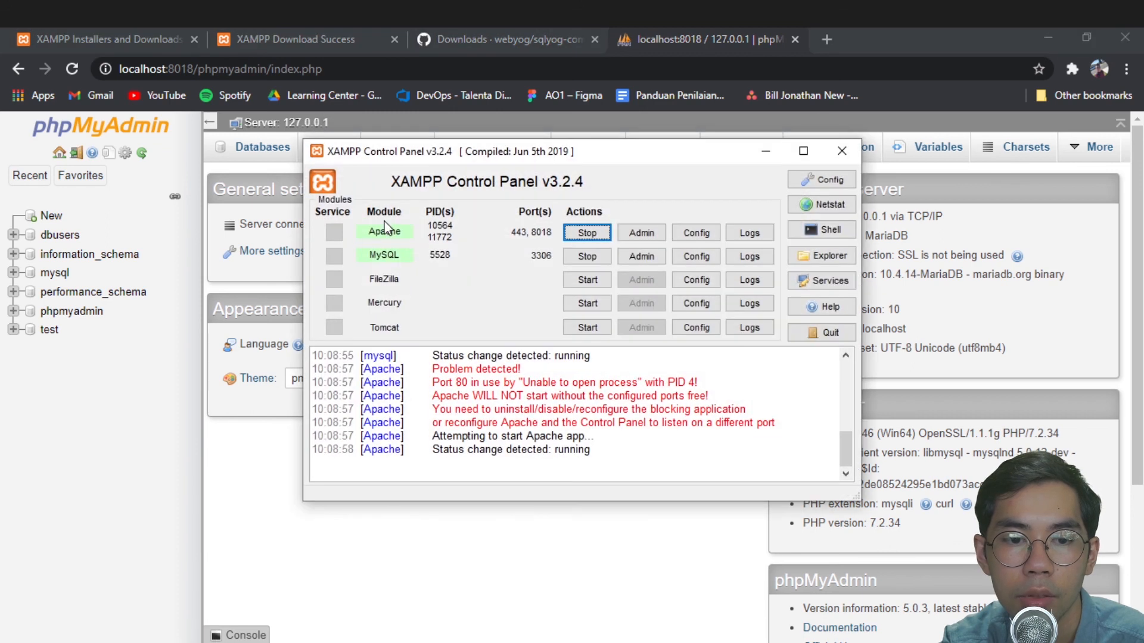
pyautogui.click(842, 150)
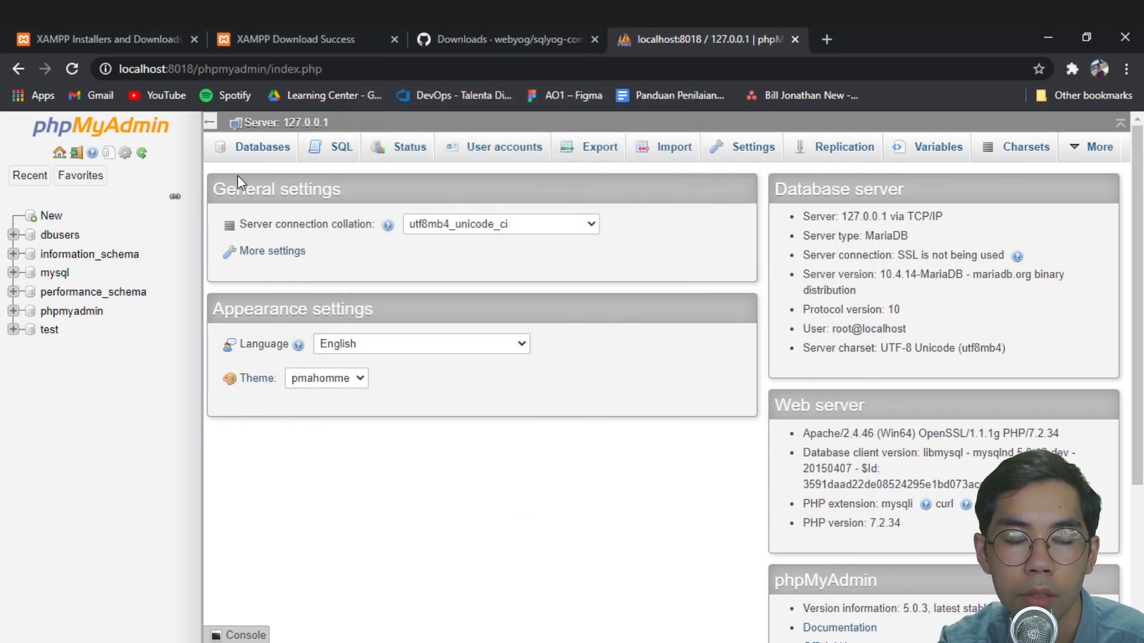
pyautogui.click(262, 124)
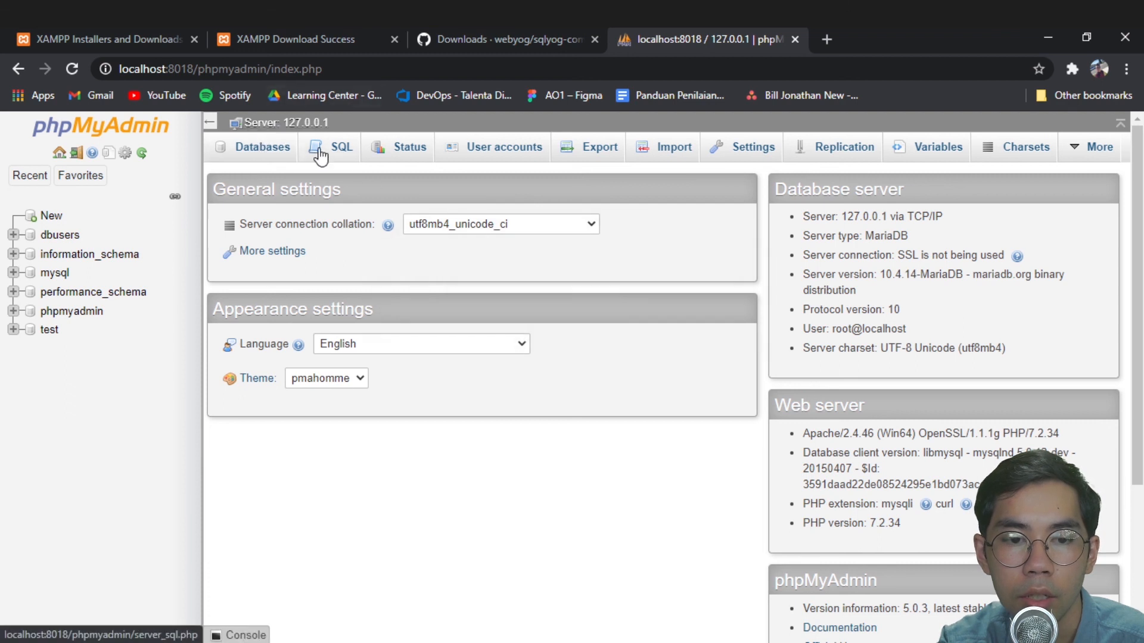
pyautogui.click(512, 159)
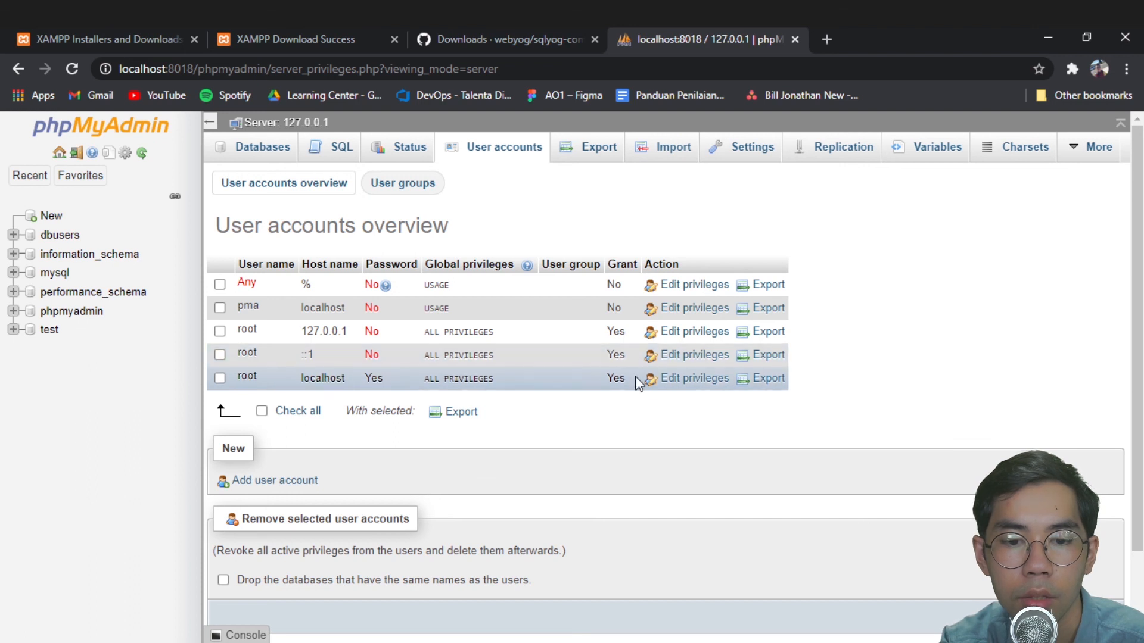
# - Open root@localhost's Change password form and click into both password fields
pyautogui.click(686, 380)
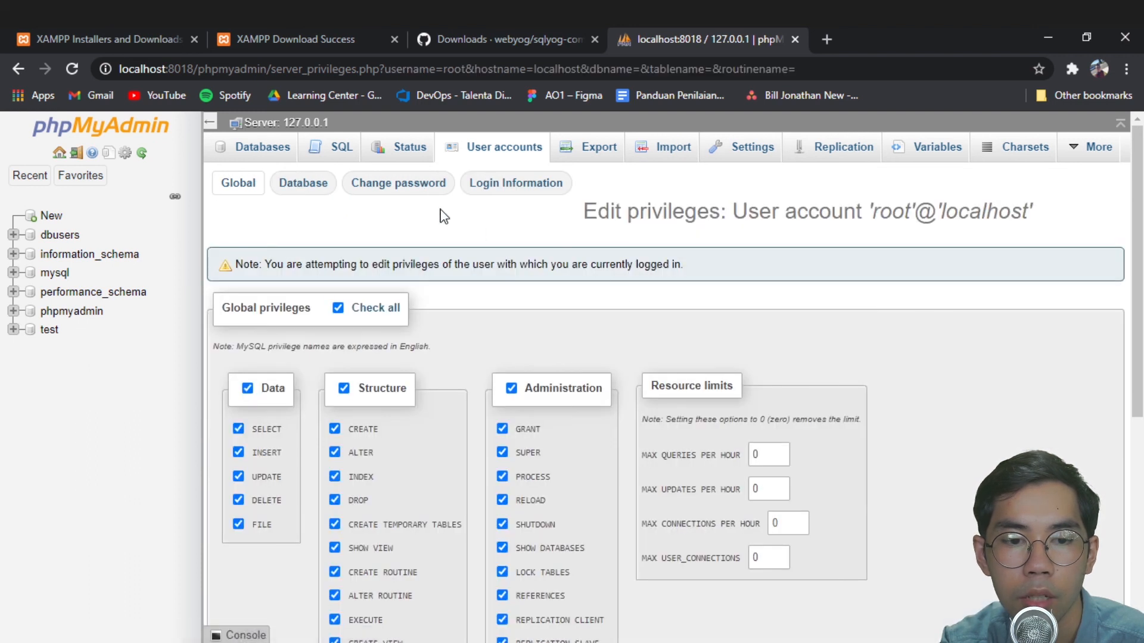
pyautogui.click(418, 192)
pyautogui.click(449, 370)
pyautogui.click(422, 405)
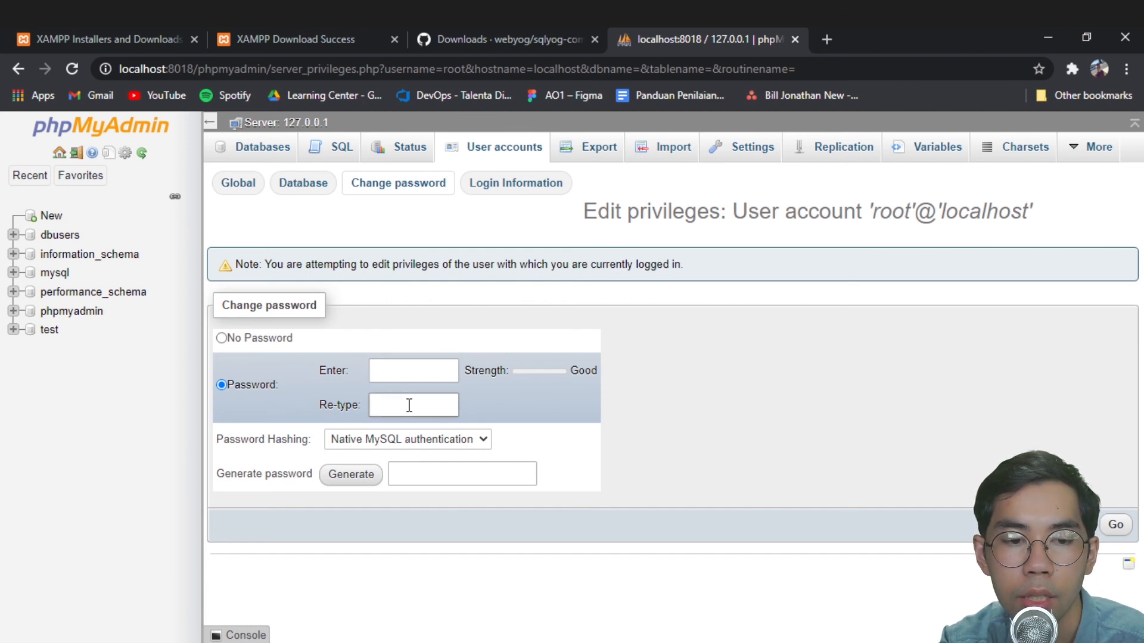
# - Revisit the empty password fields, then reopen SQLyog's CodingID connection dialog
pyautogui.click(449, 13)
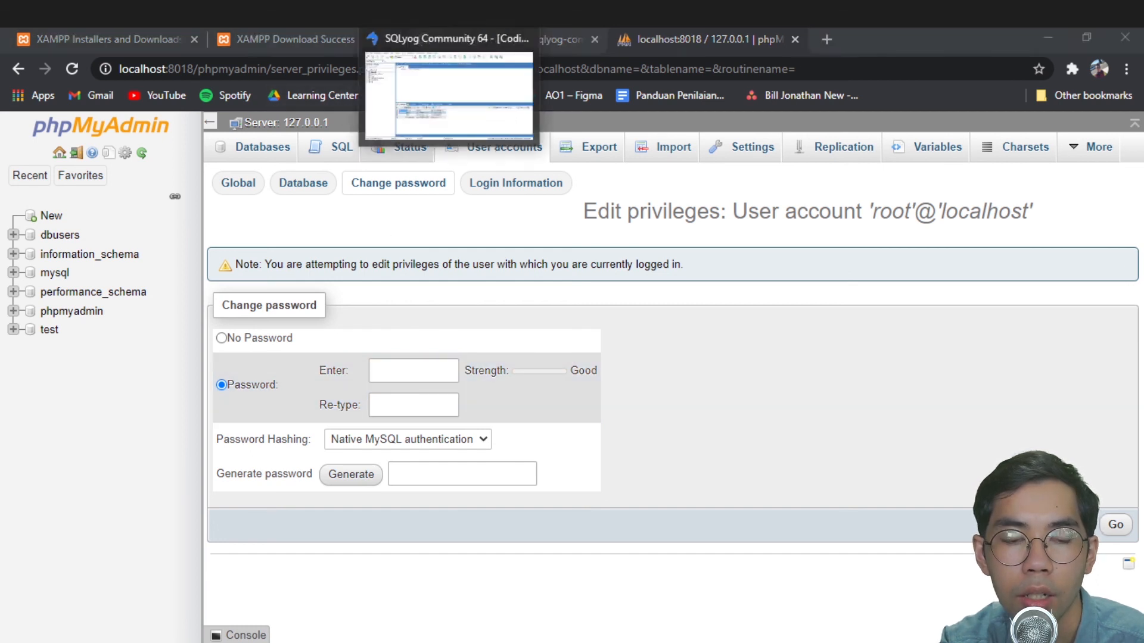
pyautogui.click(1047, 39)
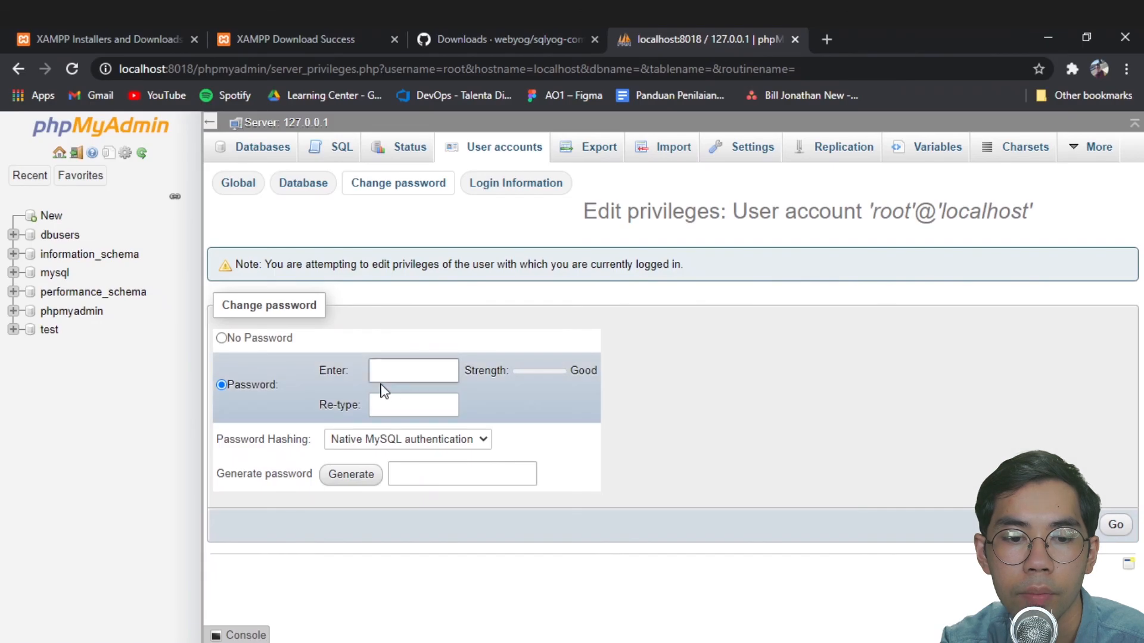
pyautogui.click(401, 374)
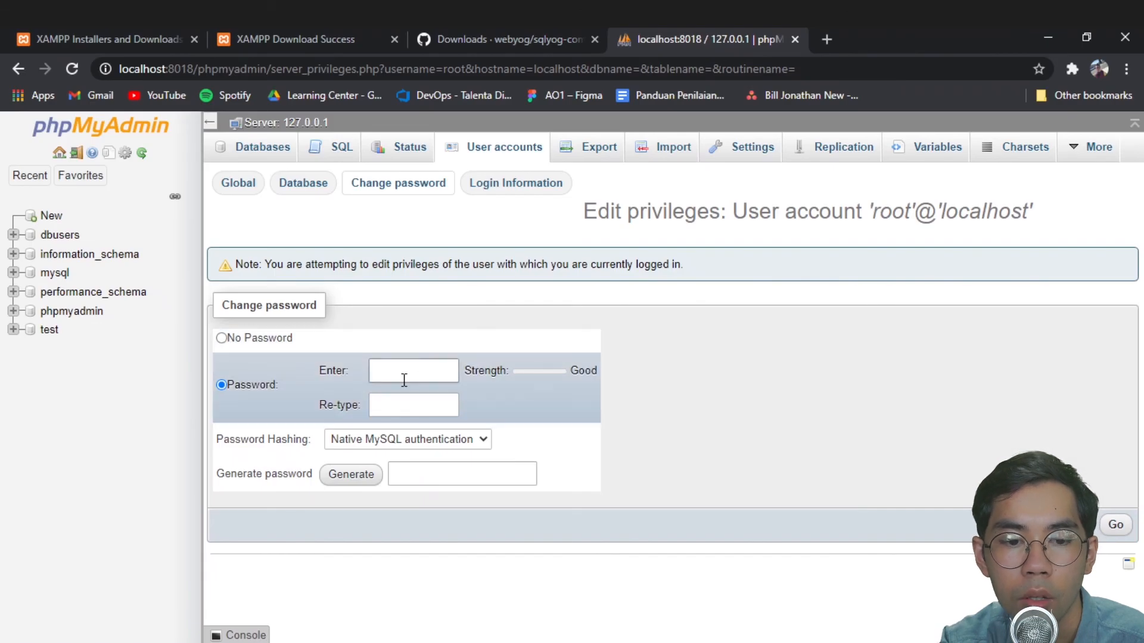
pyautogui.click(391, 410)
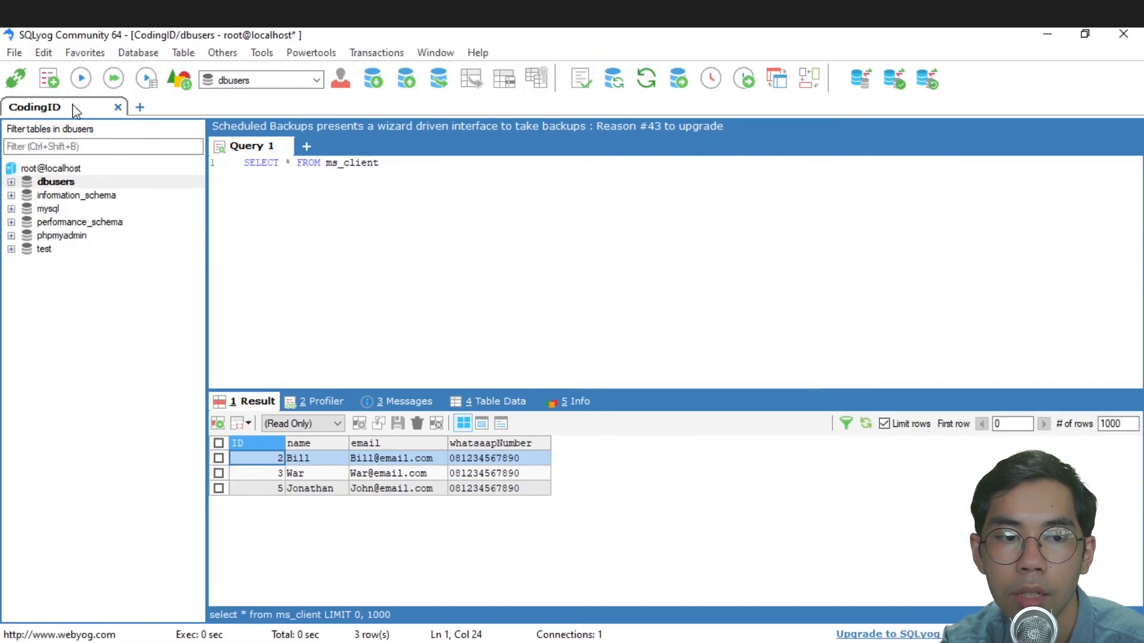
pyautogui.click(16, 78)
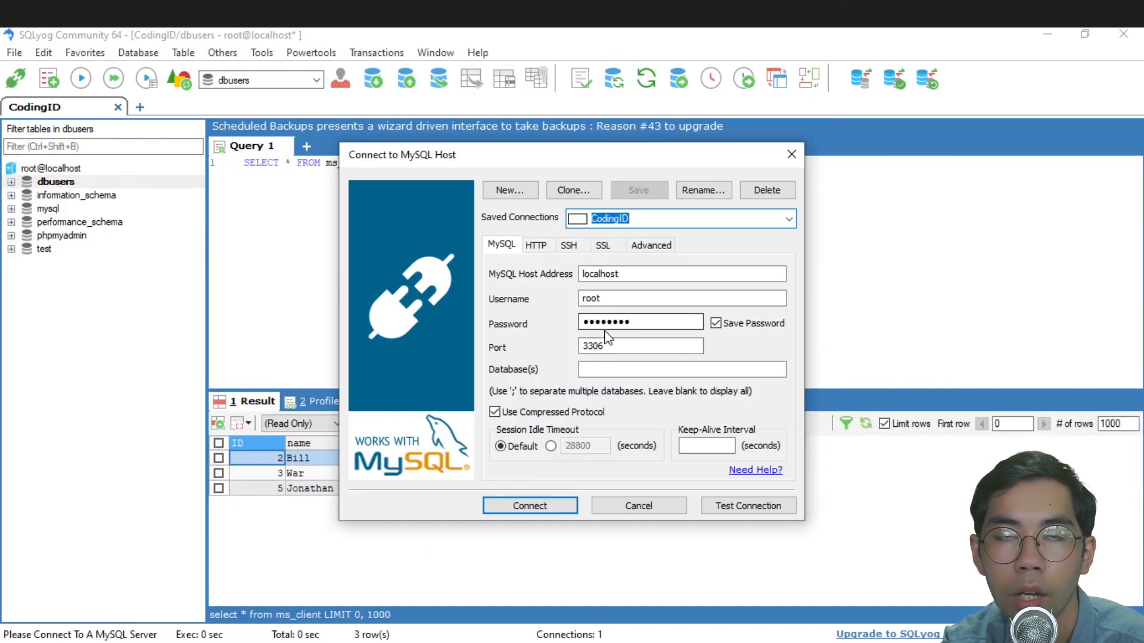
# - Close SQLyog's connection dialog and return to phpMyAdmin's root change-password page in Chrome
pyautogui.click(794, 152)
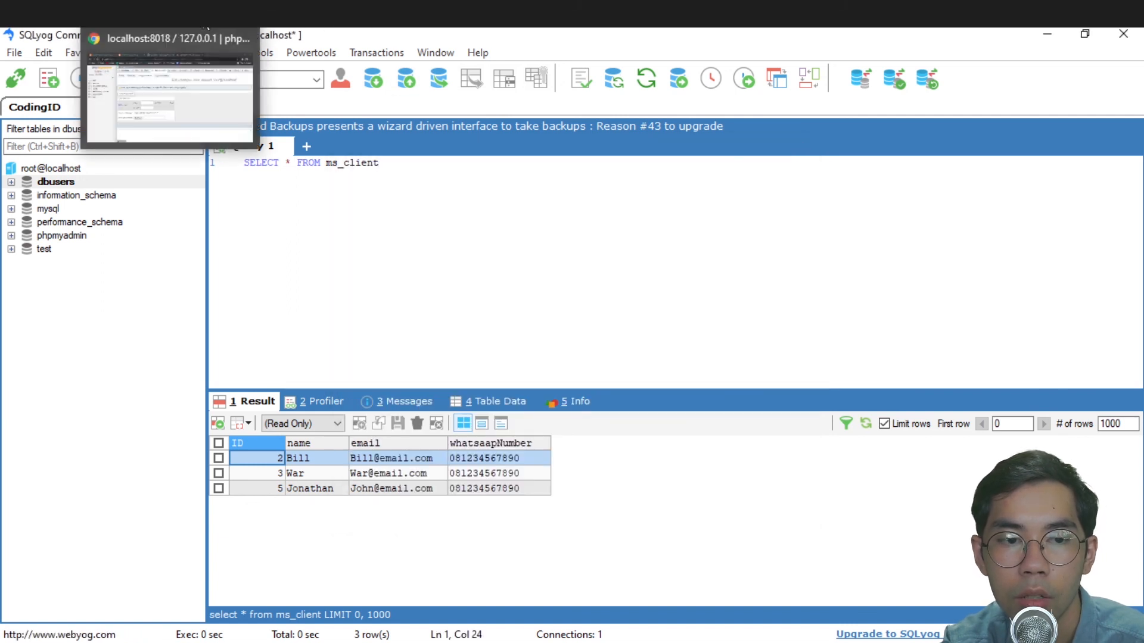
pyautogui.moveTo(170, 14)
pyautogui.click(175, 65)
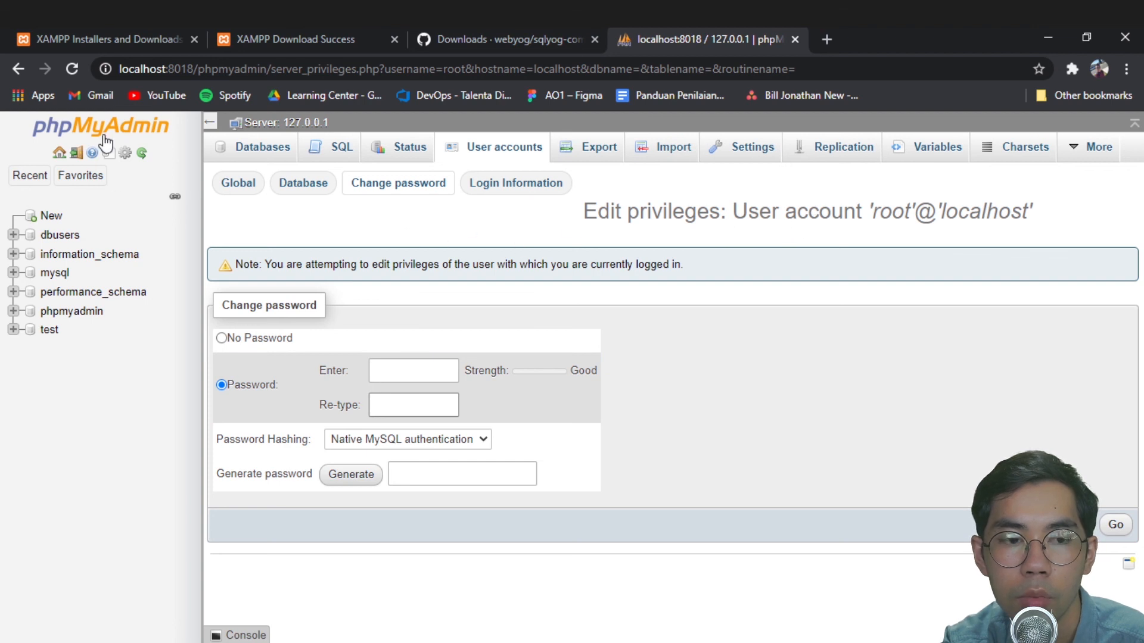
# - Open C:\xampp\phpMyAdmin\config.inc.php in Notepad++ using Edit with Notepad++
pyautogui.click(117, 14)
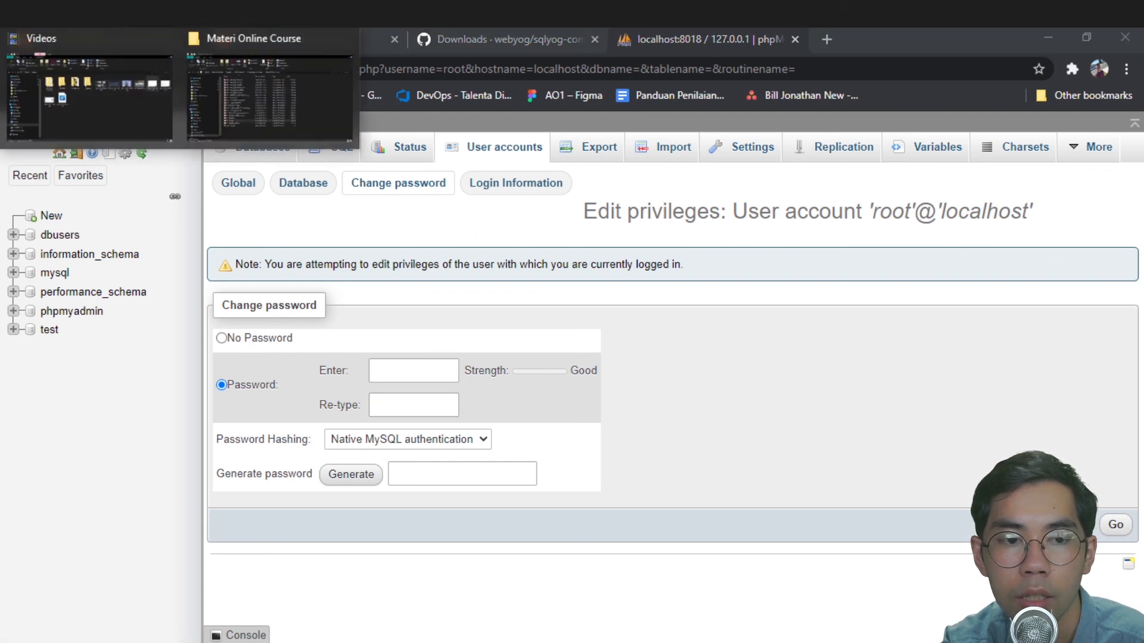
pyautogui.click(532, 219)
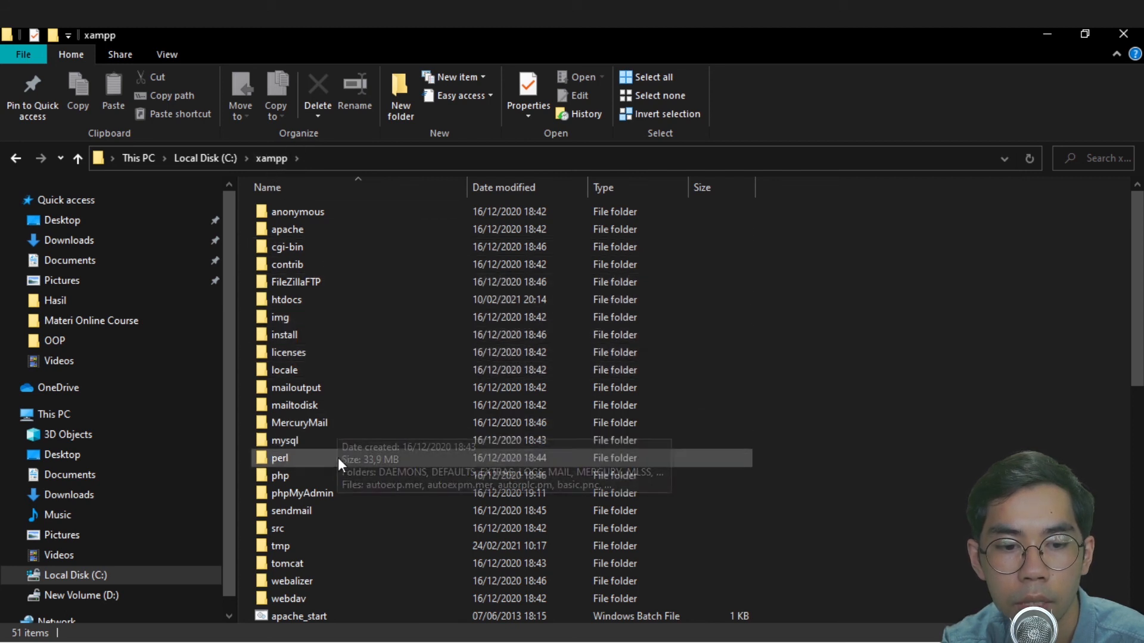
pyautogui.doubleClick(344, 492)
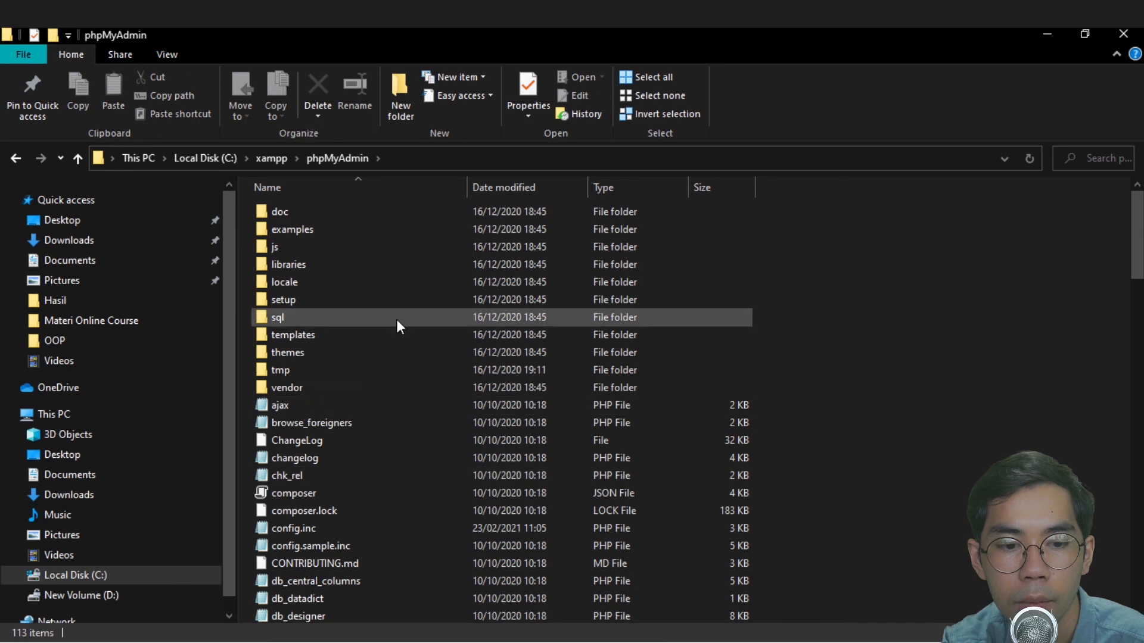
pyautogui.scroll(-1, 379, 399)
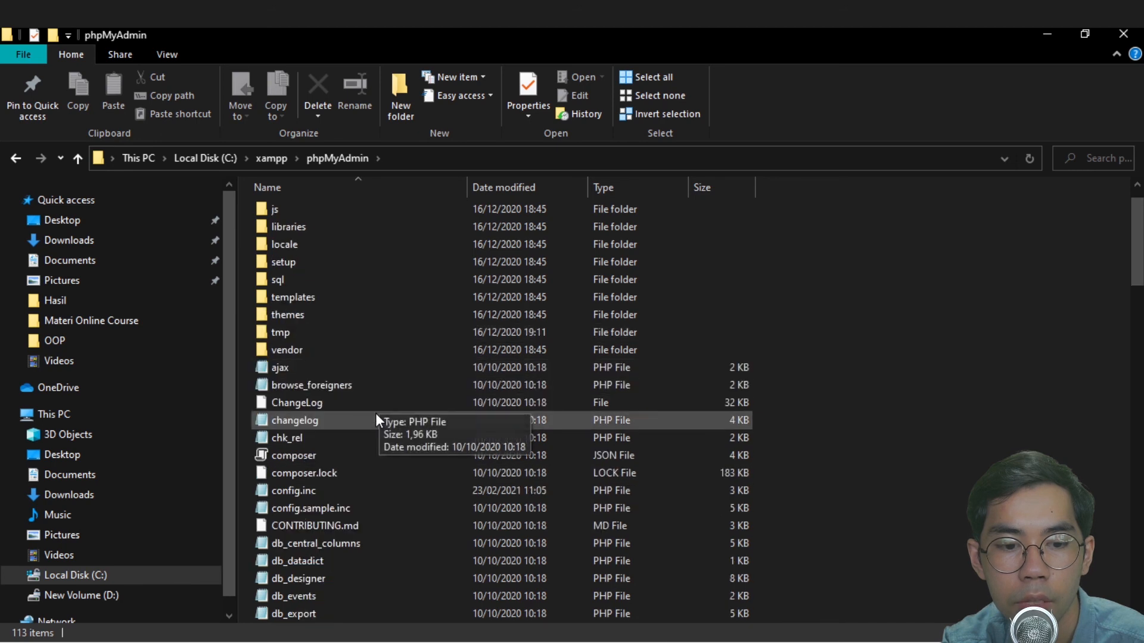
pyautogui.rightClick(337, 491)
pyautogui.click(313, 490)
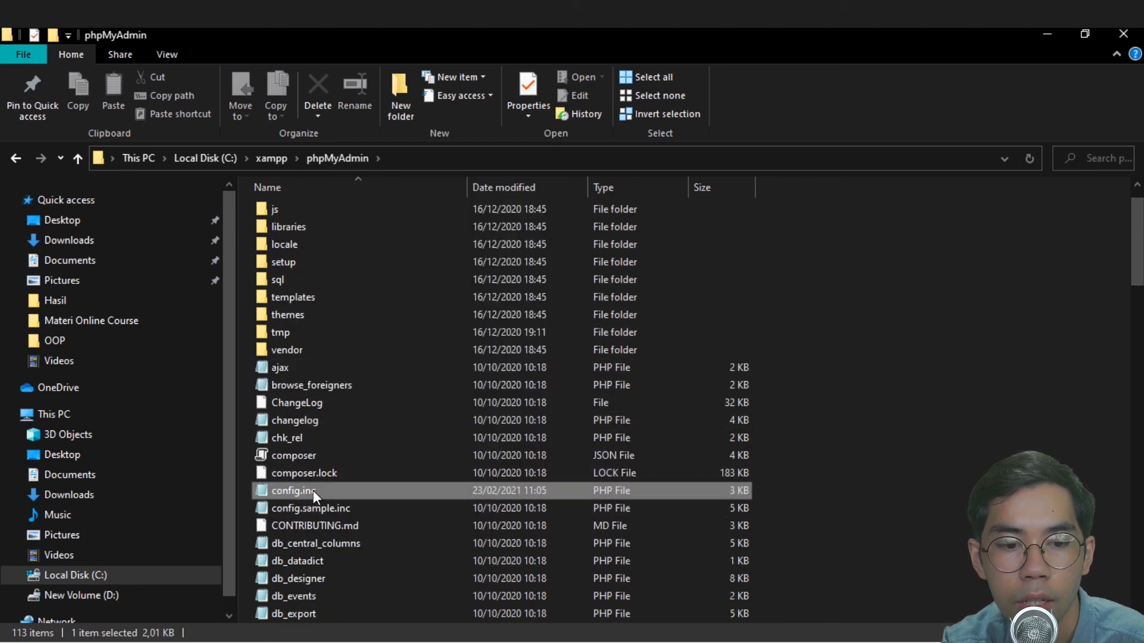
pyautogui.rightClick(313, 491)
pyautogui.moveTo(398, 257)
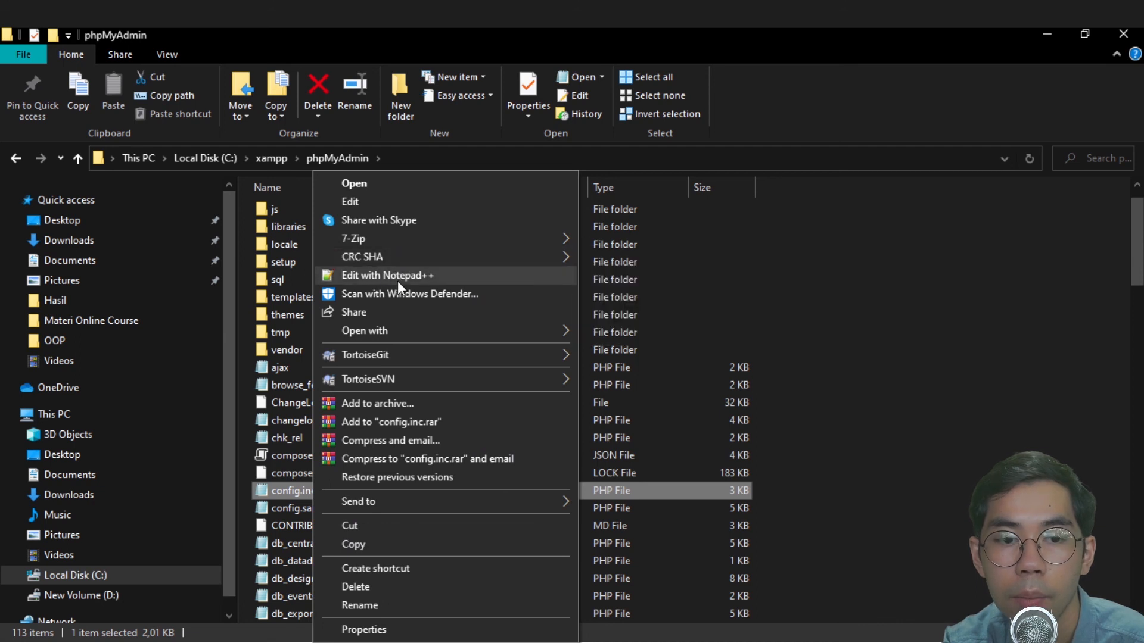
pyautogui.click(398, 277)
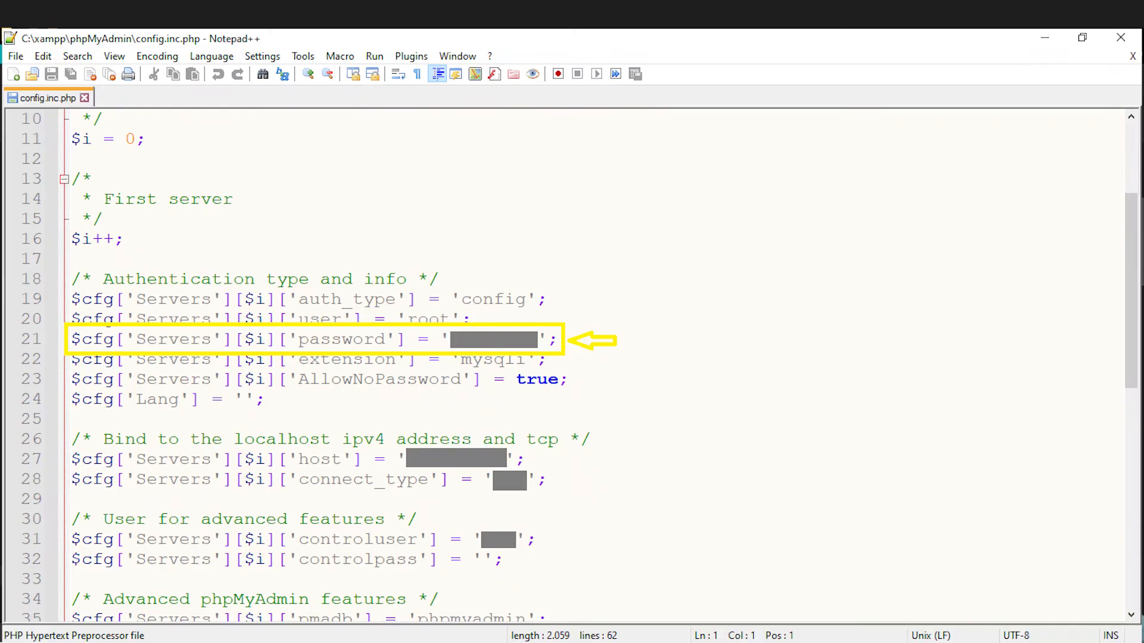